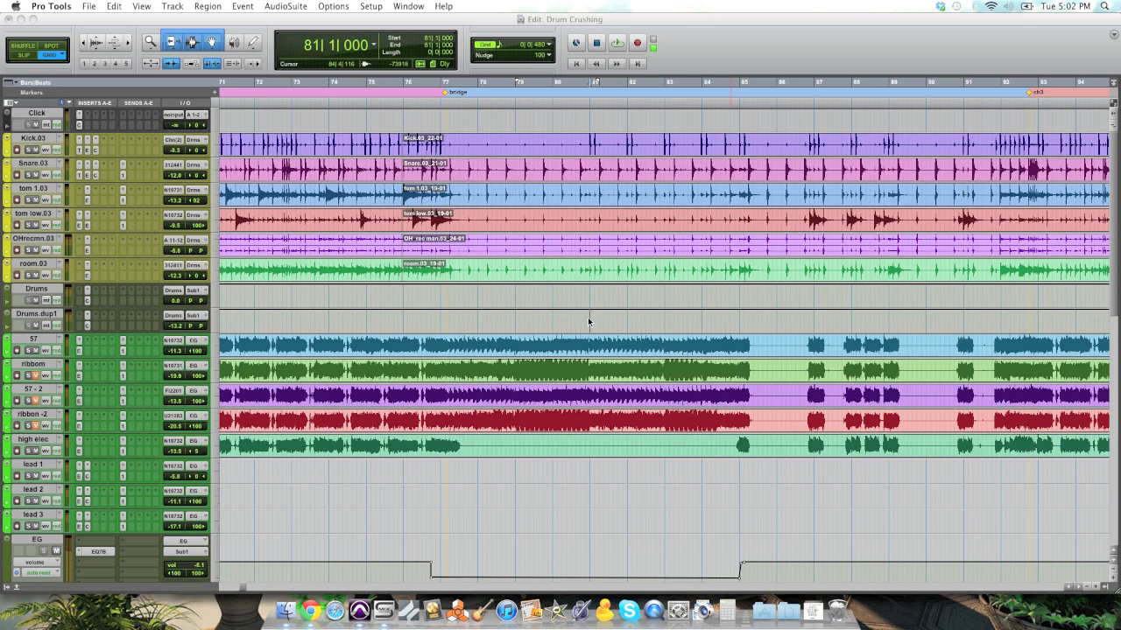
Audition the bridge from bar 81 and from bar 85, and listen to the room.03 track soloed from bar 85.
key(space)
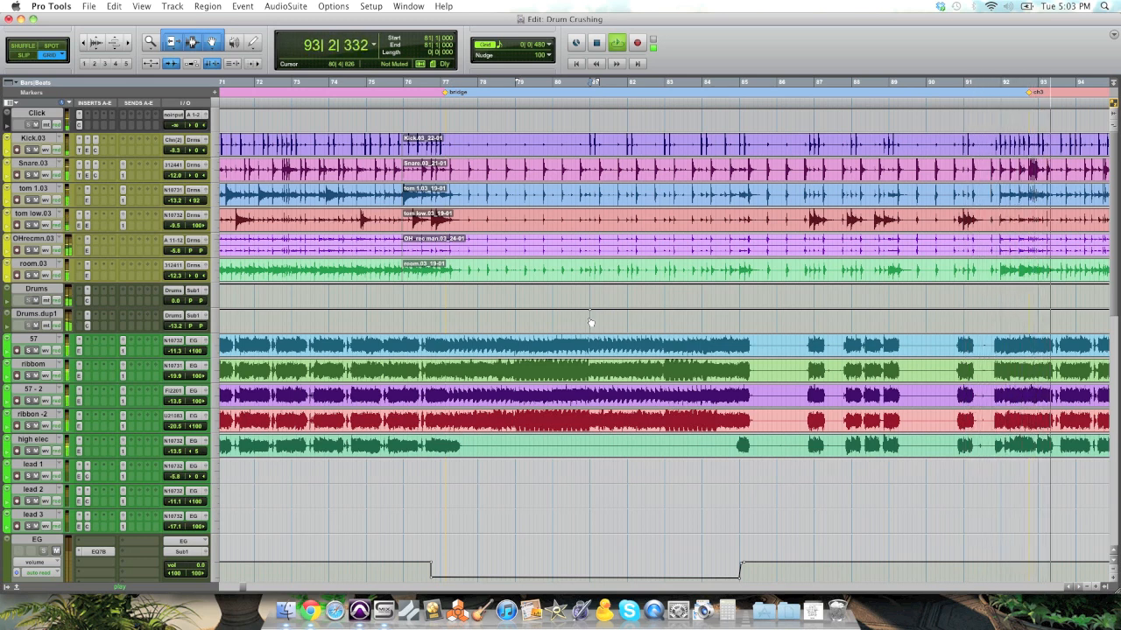
key(space)
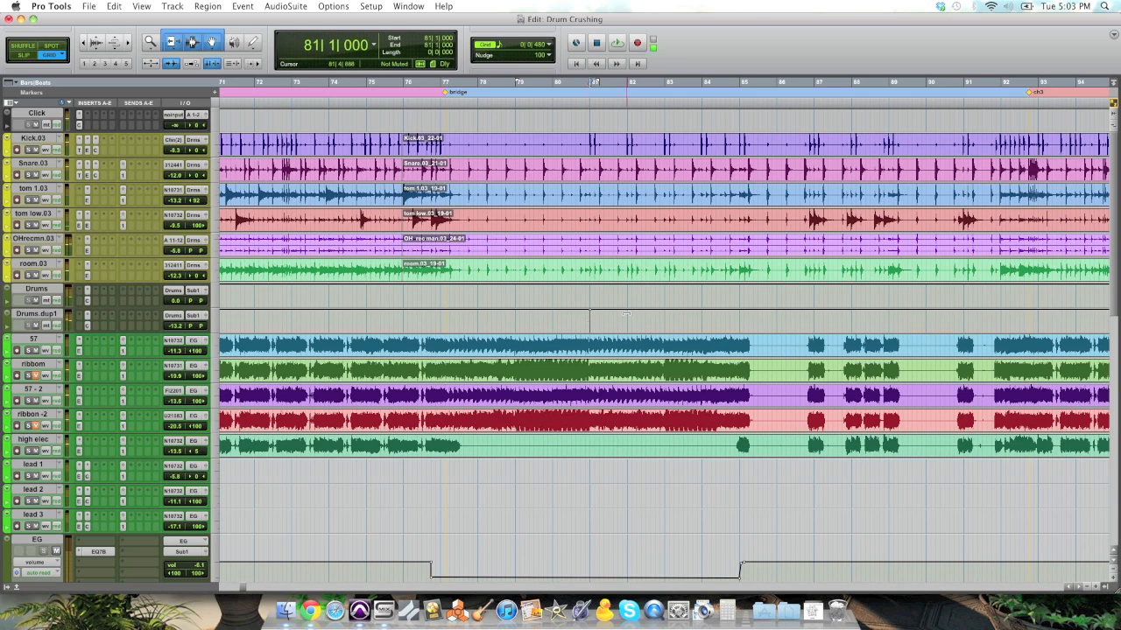
click(739, 317)
key(space)
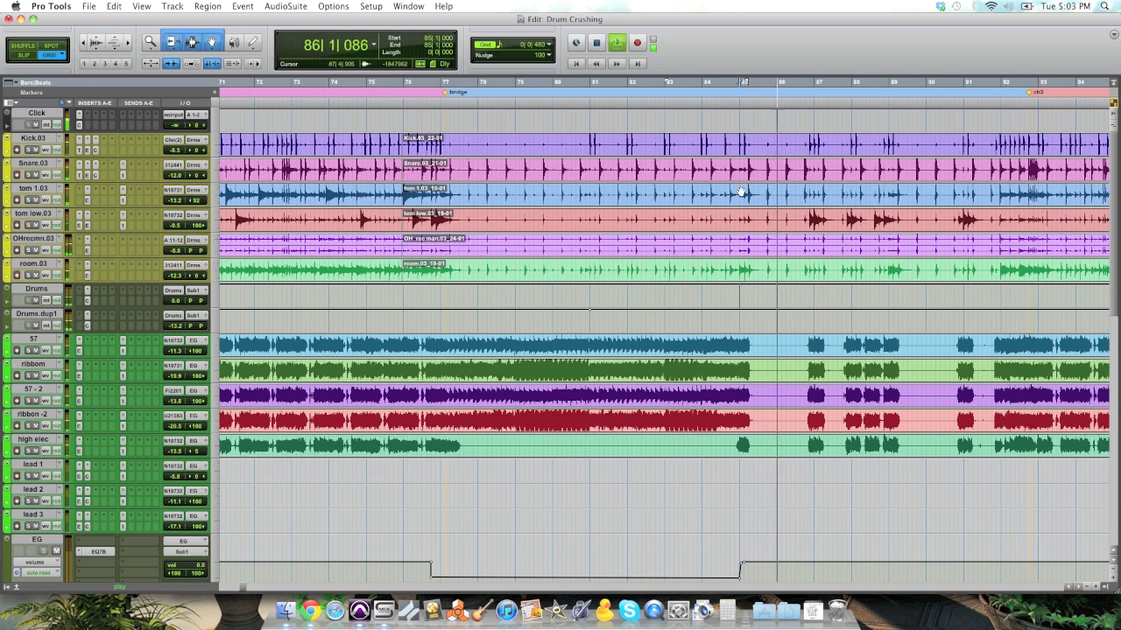
key(space)
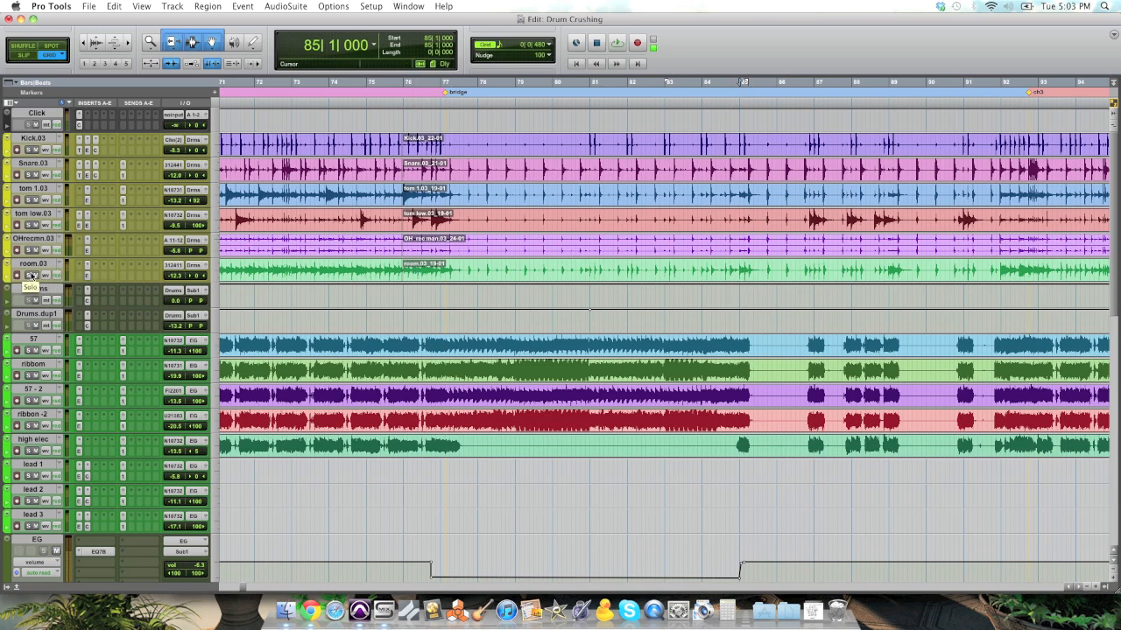
key(space)
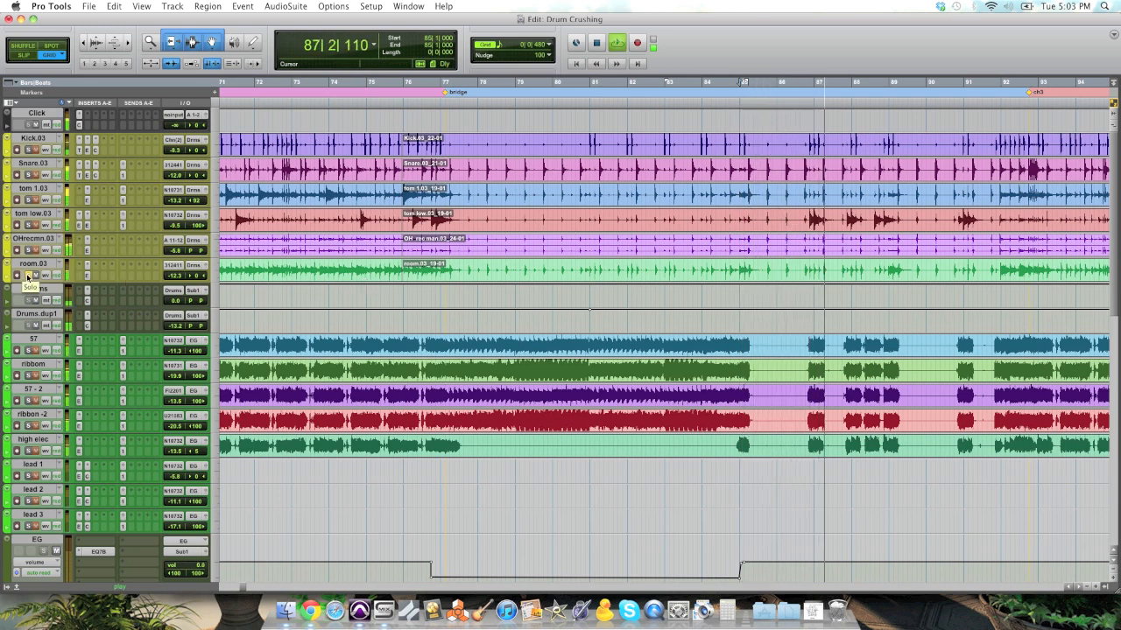
key(space)
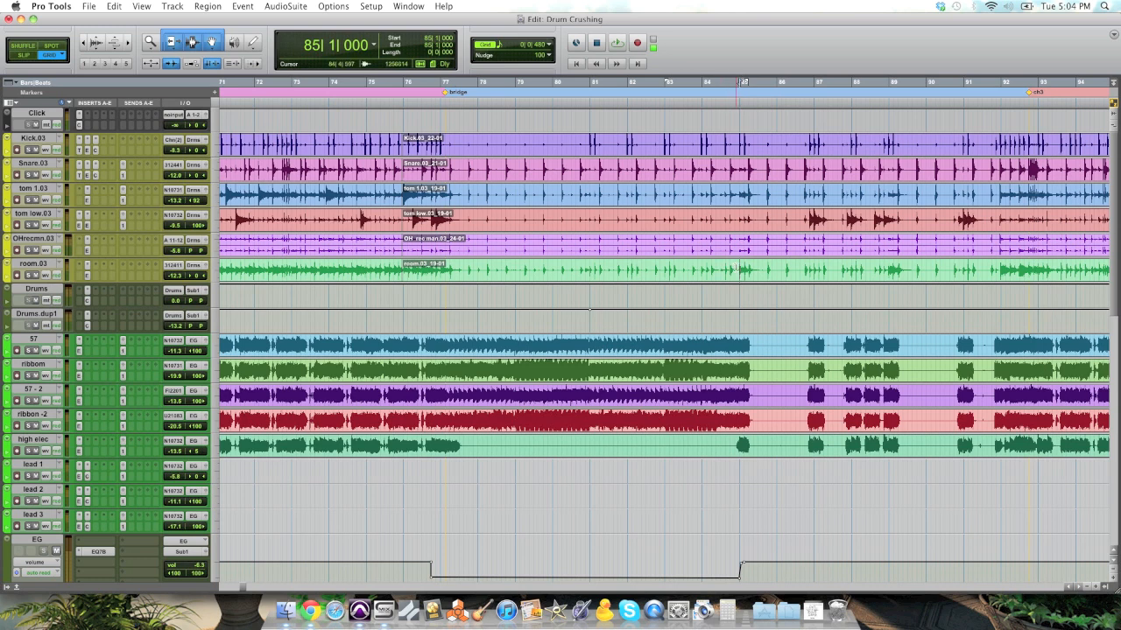
Create a new audio track directly below room.03 and name it Drum Crush.
double_click(31, 264)
key(super+shift+n)
key(Return)
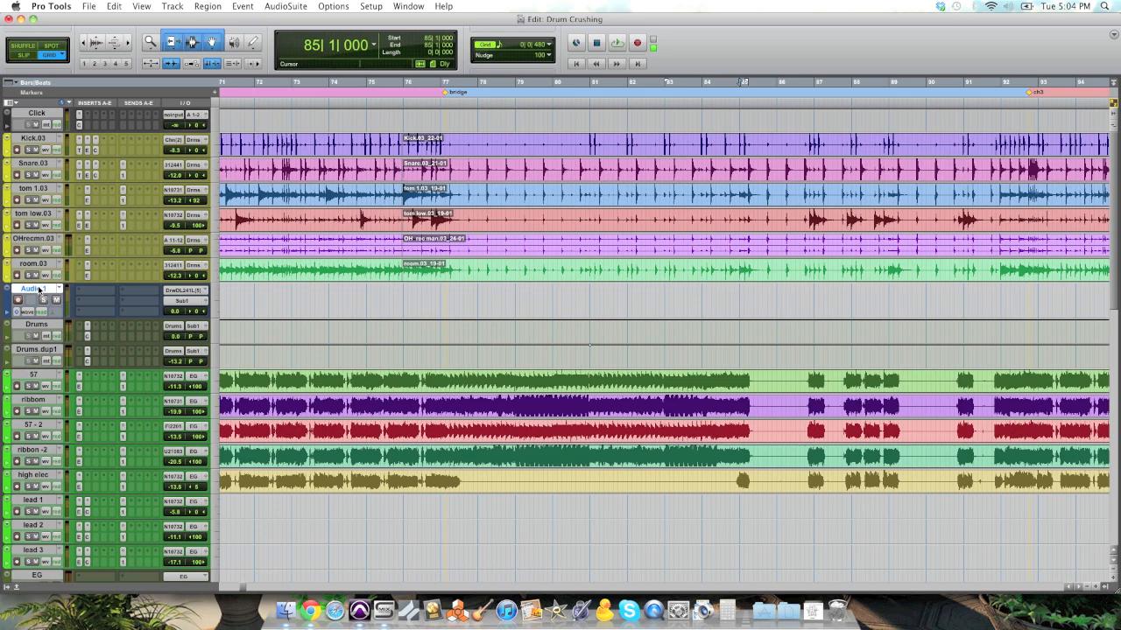
double_click(35, 289)
text(Drum Crush)
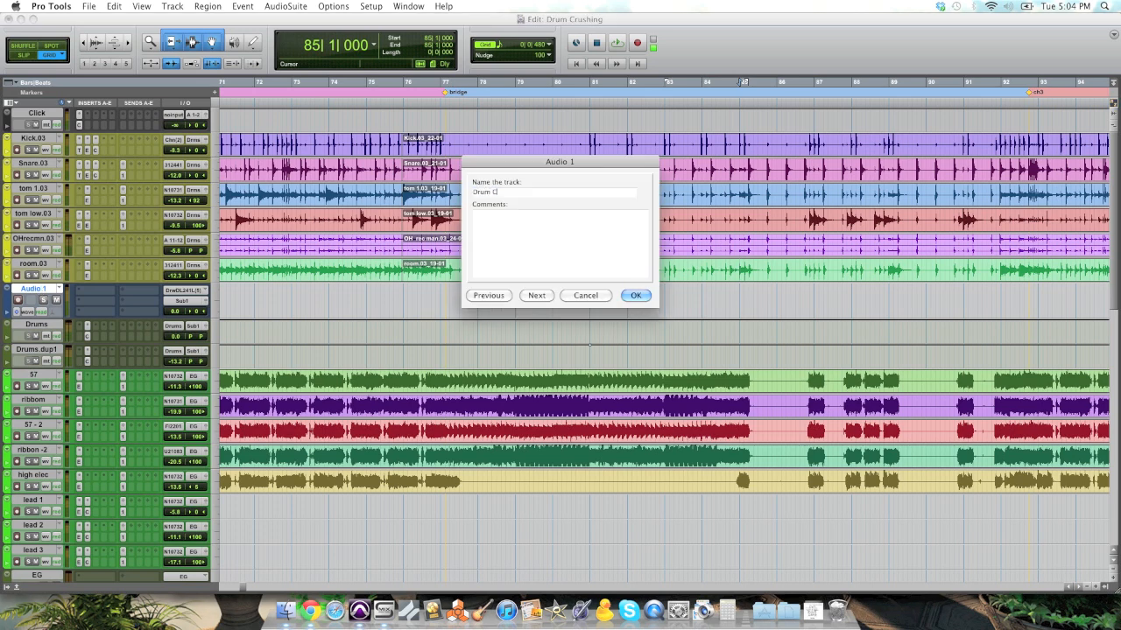
key(Return)
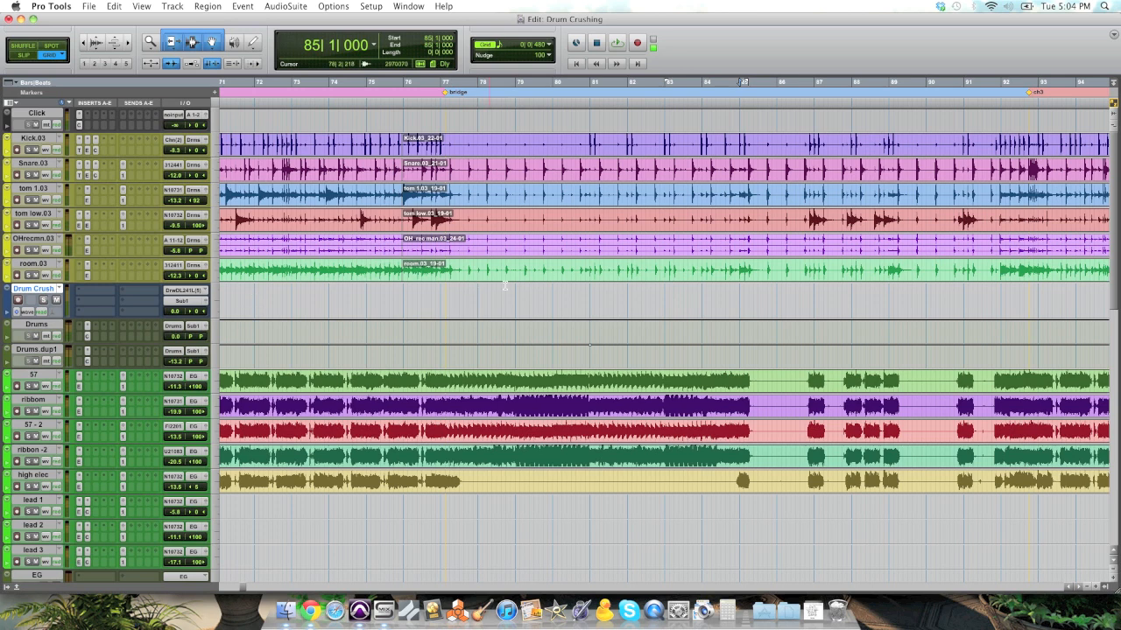
Copy the room.03 audio from 85|1|000 to 93|1|480 onto the Drum Crush track at bar 85.
key(space)
key(space)
click(1006, 267)
key(space)
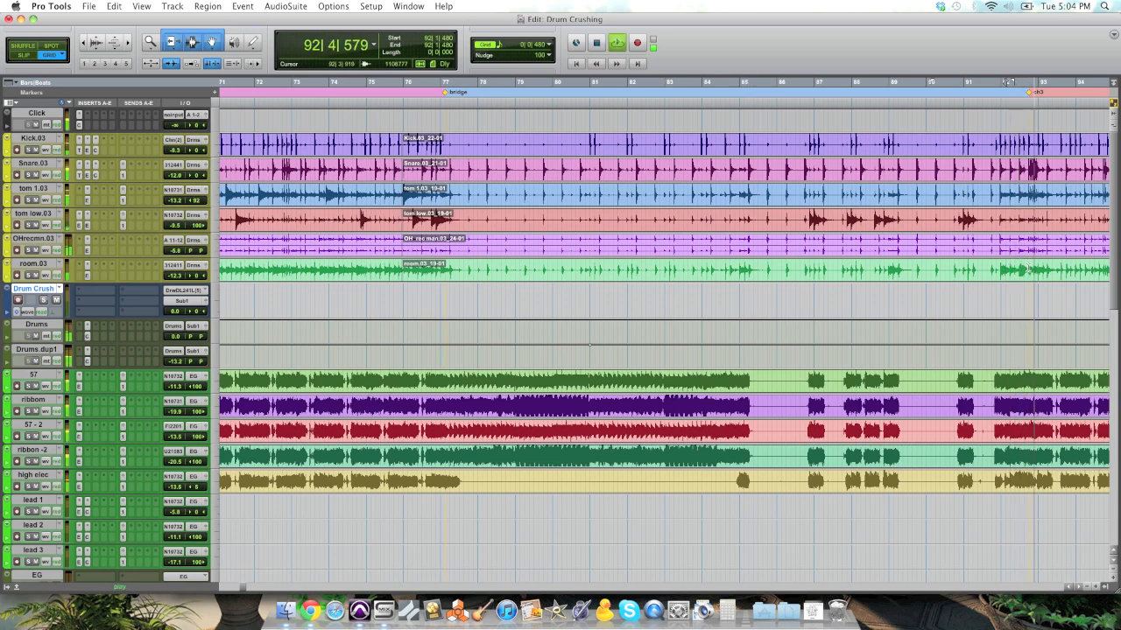
key(space)
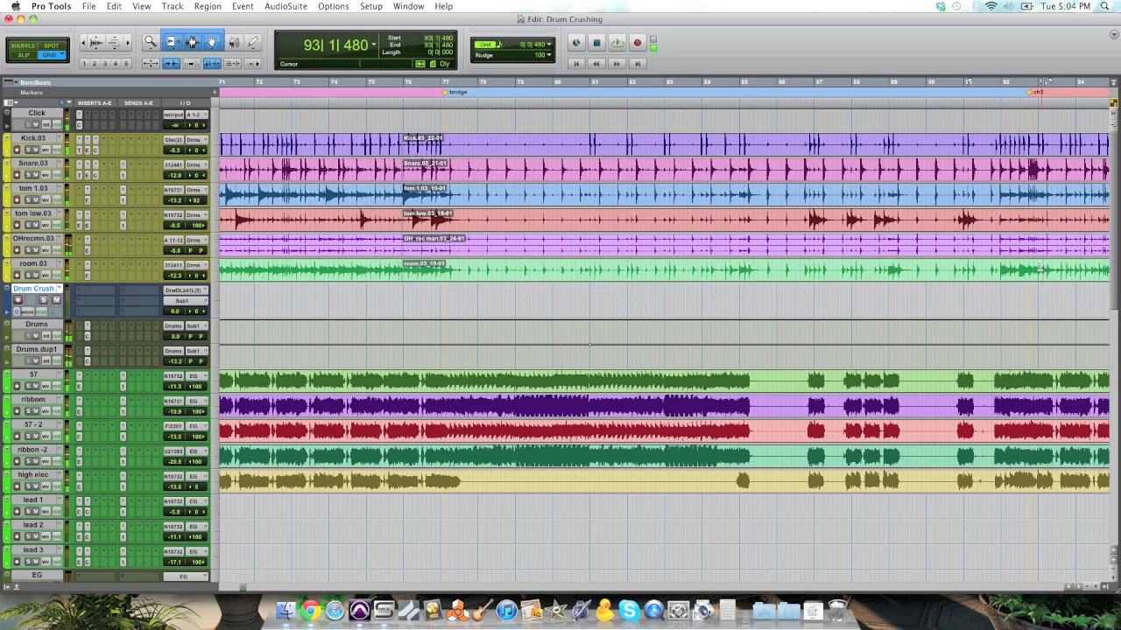
click(738, 291)
key(super+v)
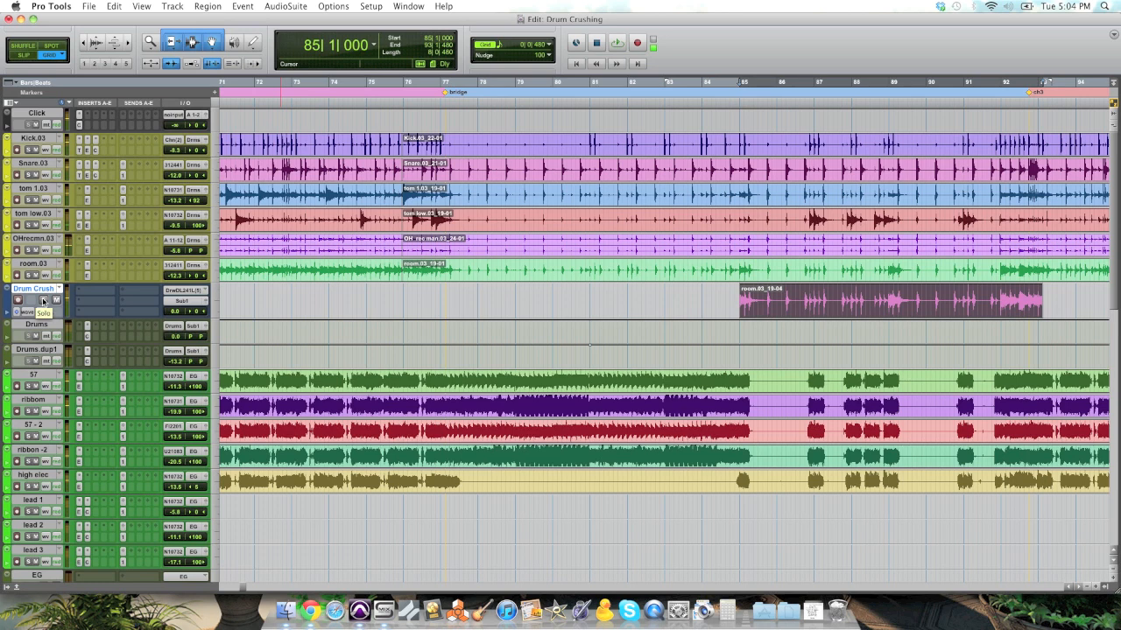
Audition the Drum Crush track soloed and insert the Compressor/Limiter Dyn 3 (mono) plug-in in its first insert slot.
key(space)
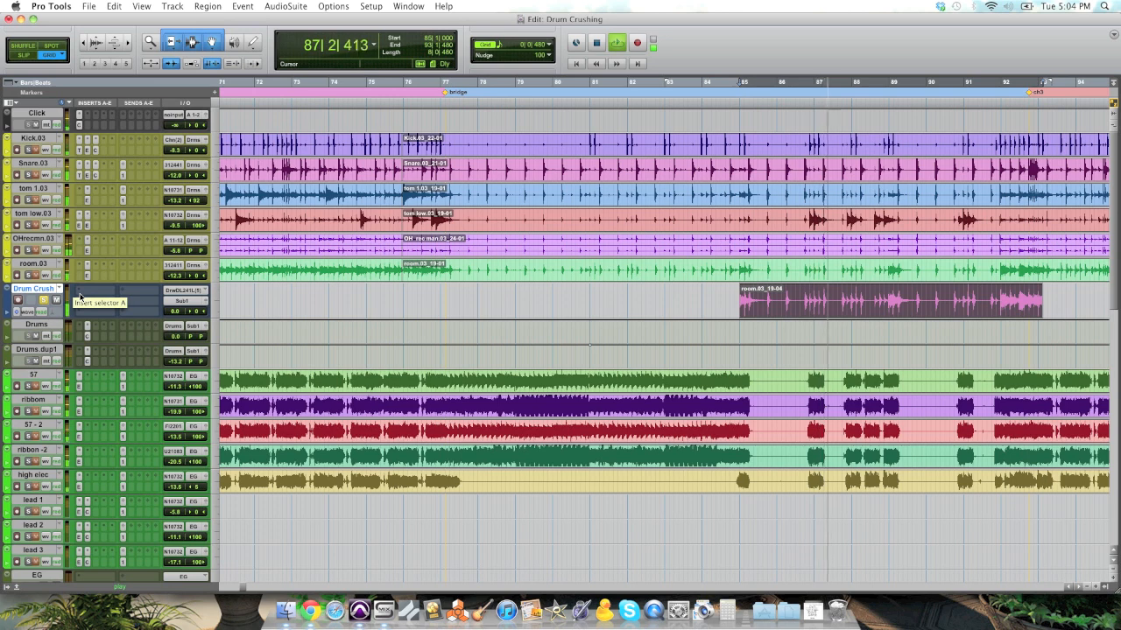
key(space)
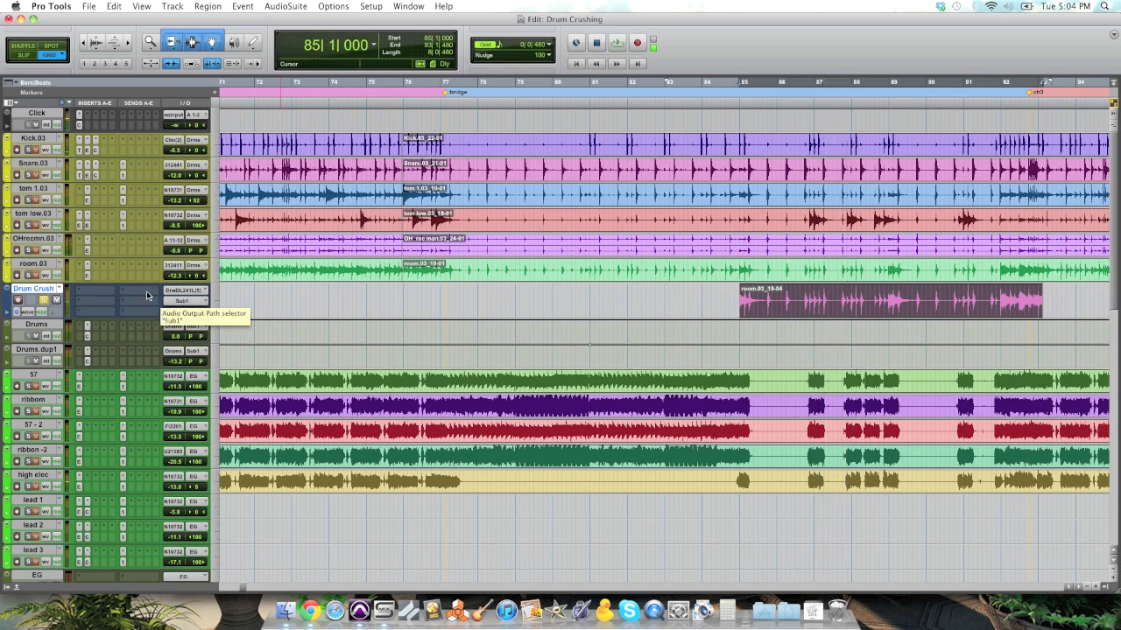
click(93, 292)
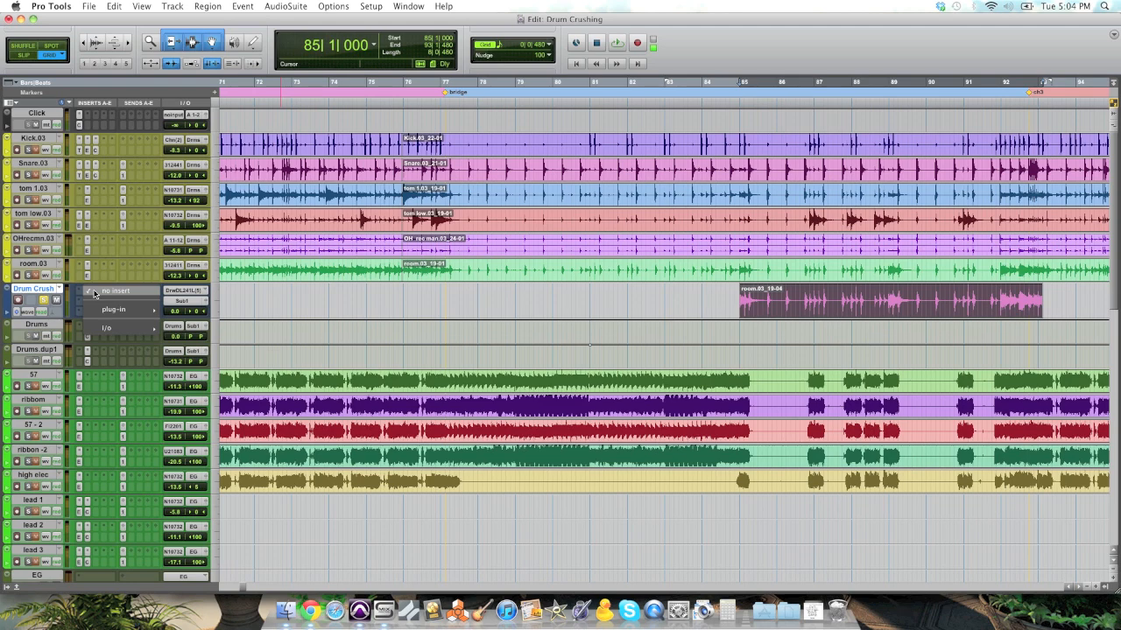
mouse_move(136, 311)
mouse_move(201, 318)
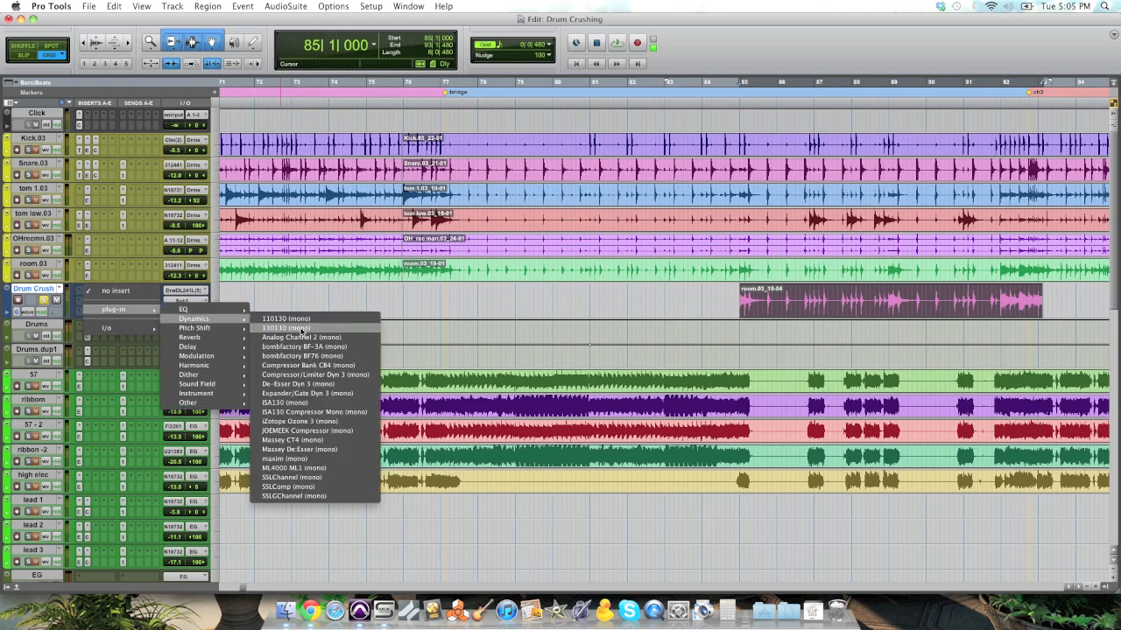
click(317, 375)
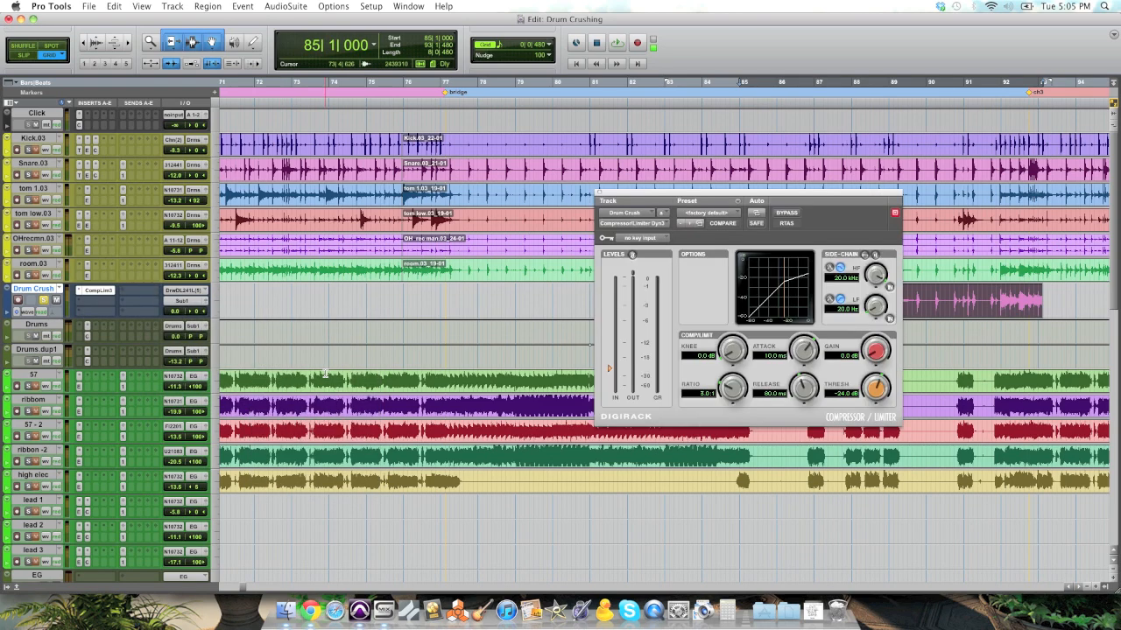
drag(697, 195, 485, 128)
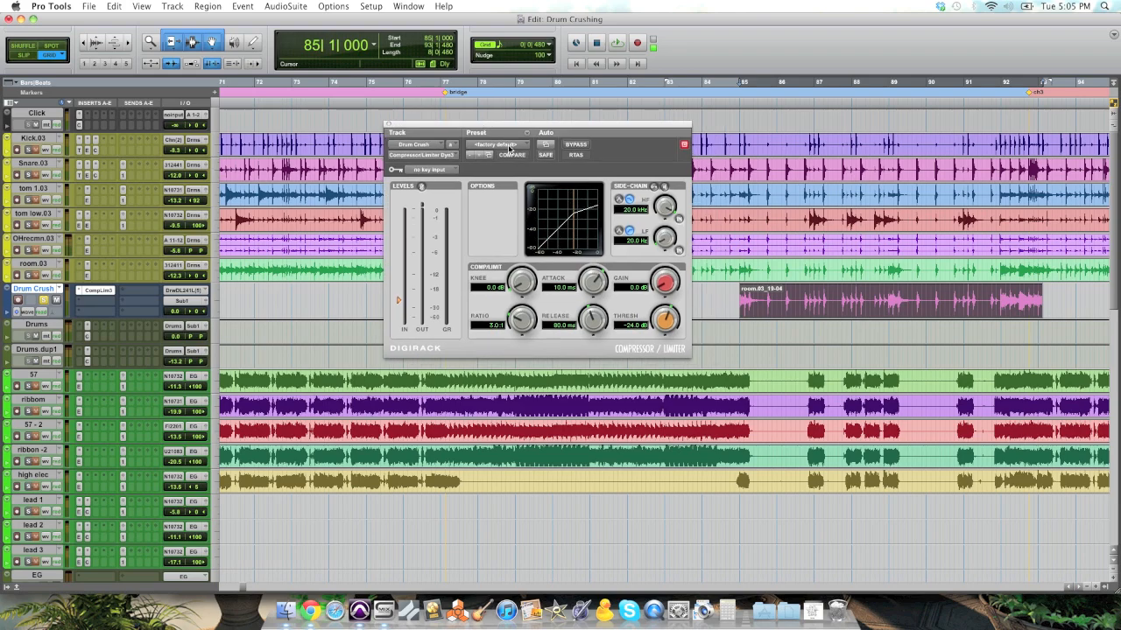
Load the Crush preset in the Drum Crush track's compressor.
click(510, 147)
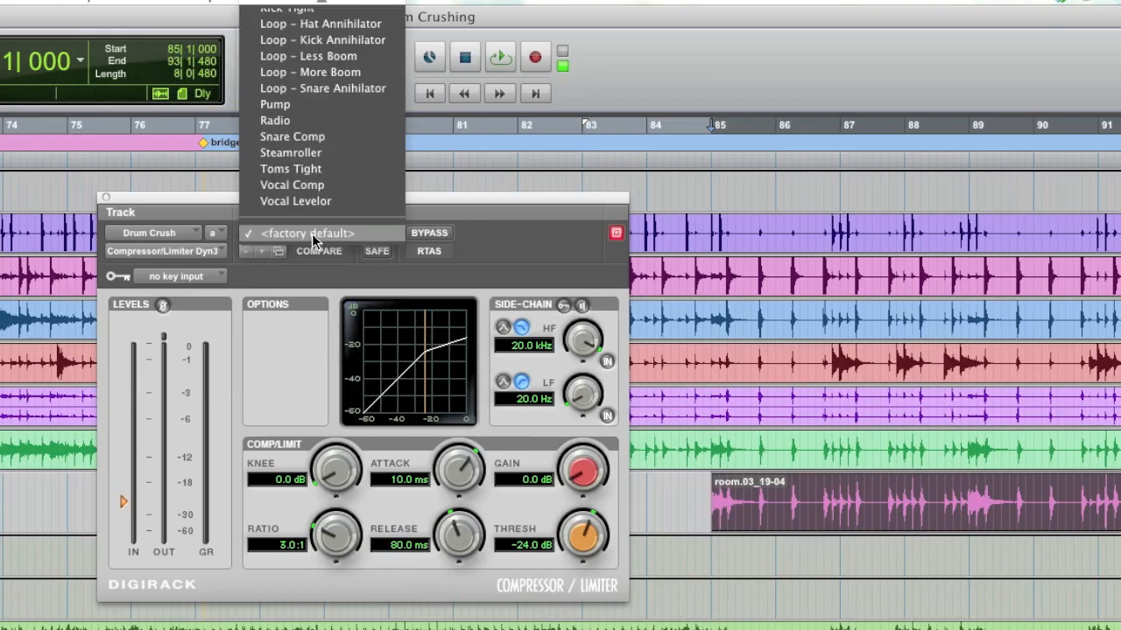
scroll(313, 240, up, 5)
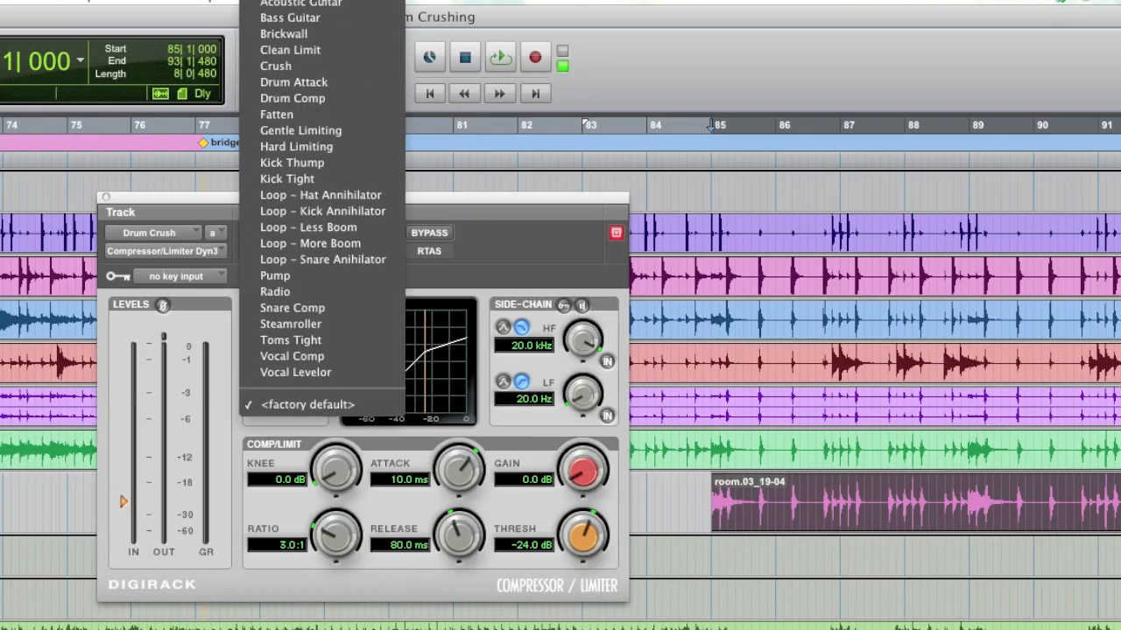
click(349, 70)
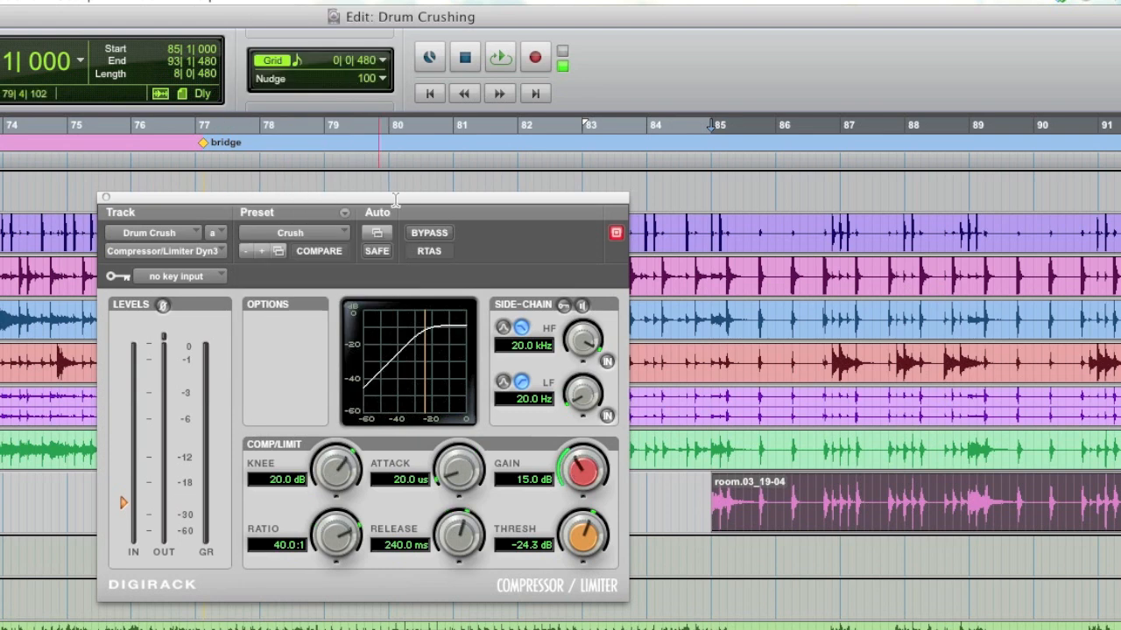
Play the Drum Crush track and compare its sound with the compressor bypassed and active.
key(space)
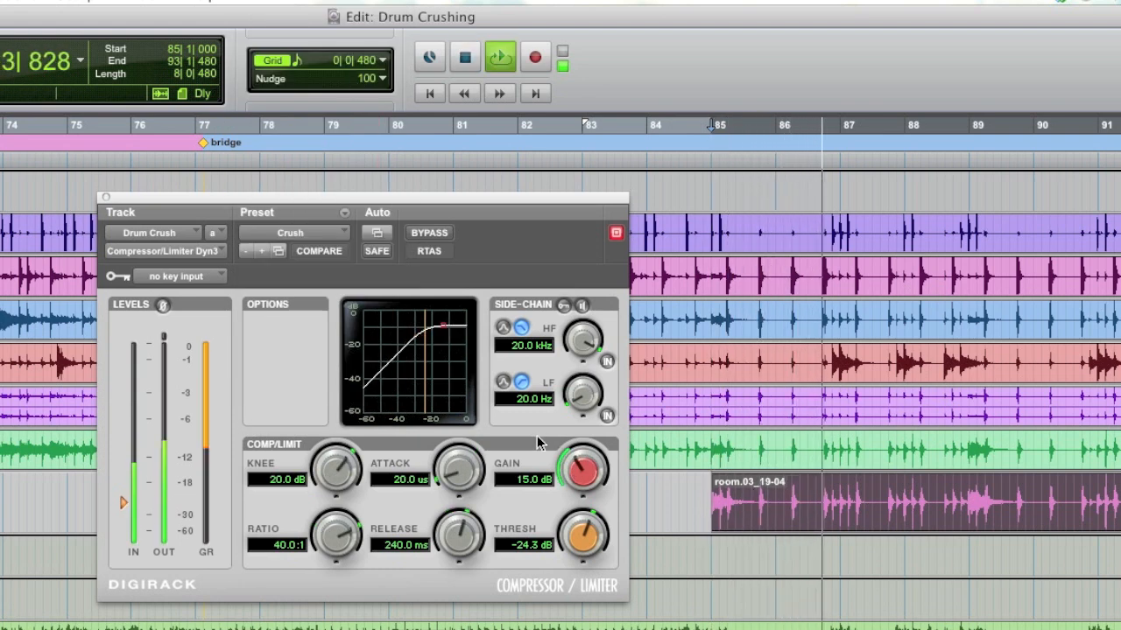
click(429, 233)
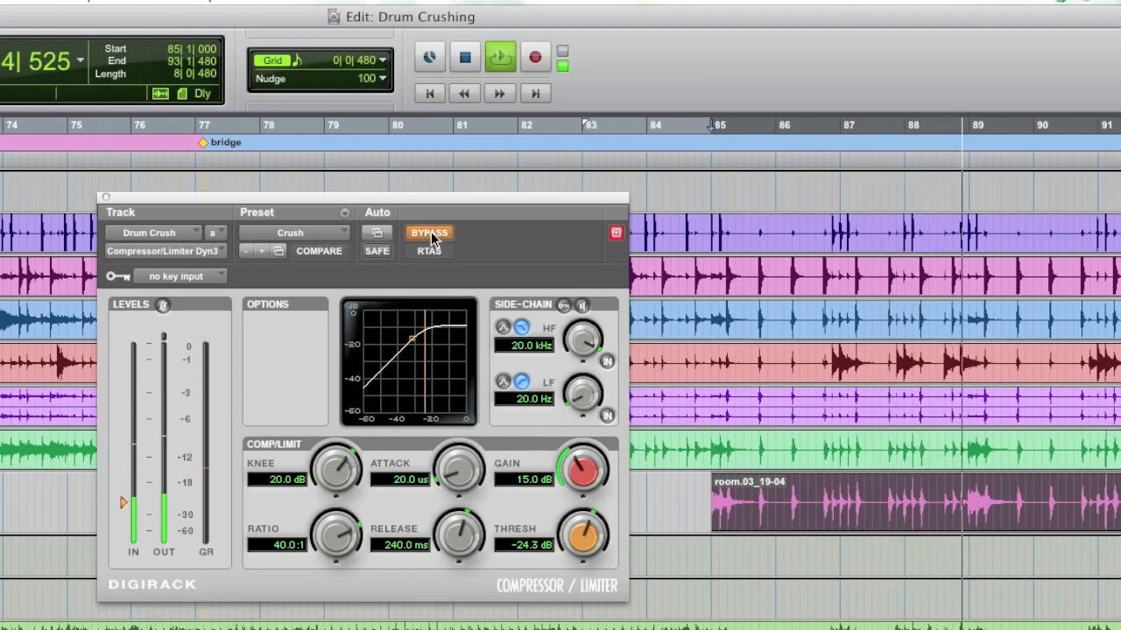
click(429, 233)
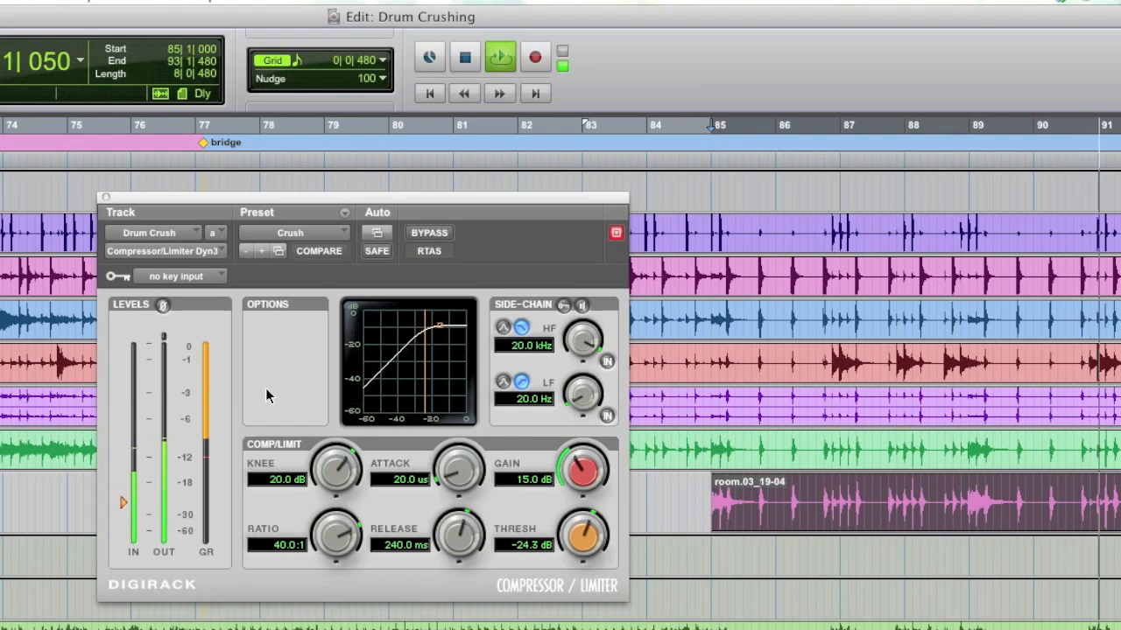
key(space)
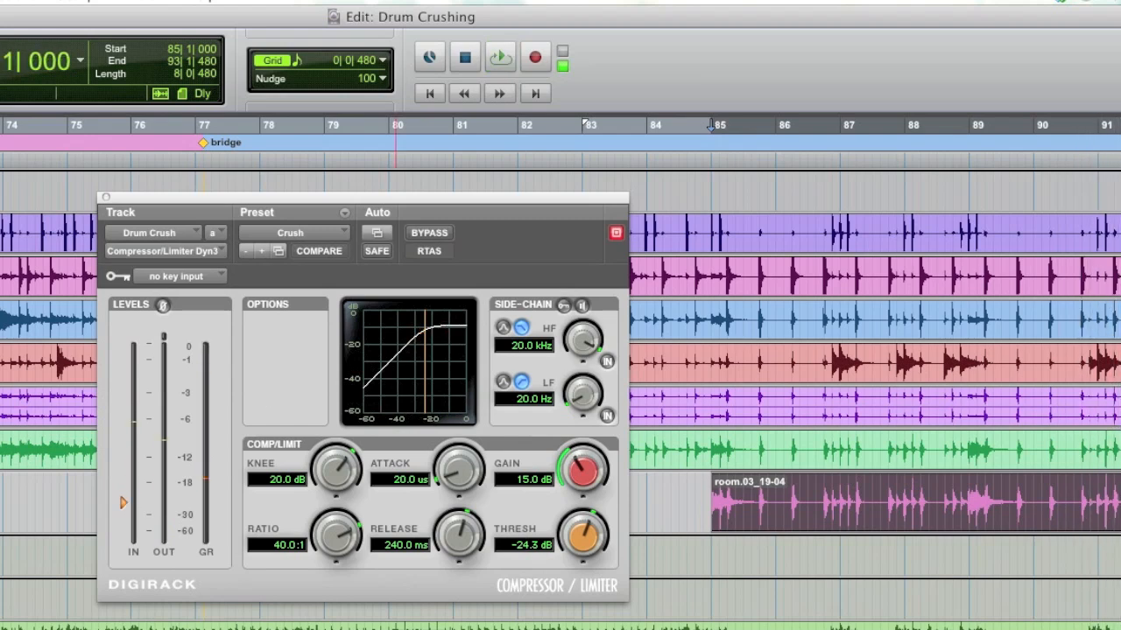
Lower the Drum Crush track's volume to -7.2 dB during playback.
key(space)
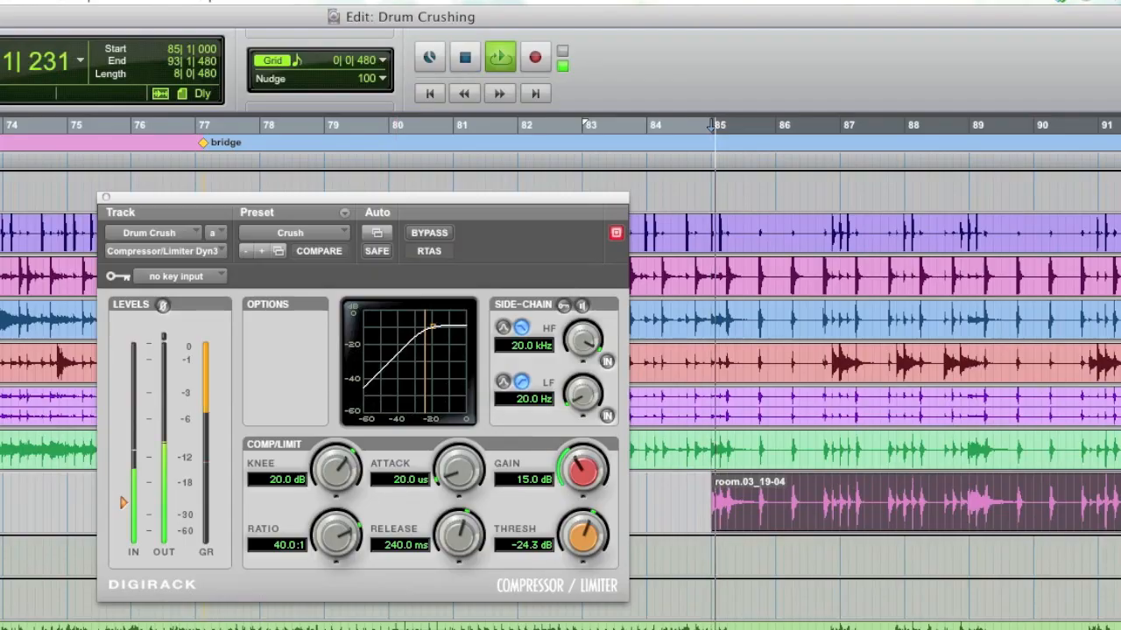
drag(176, 313, 177, 311)
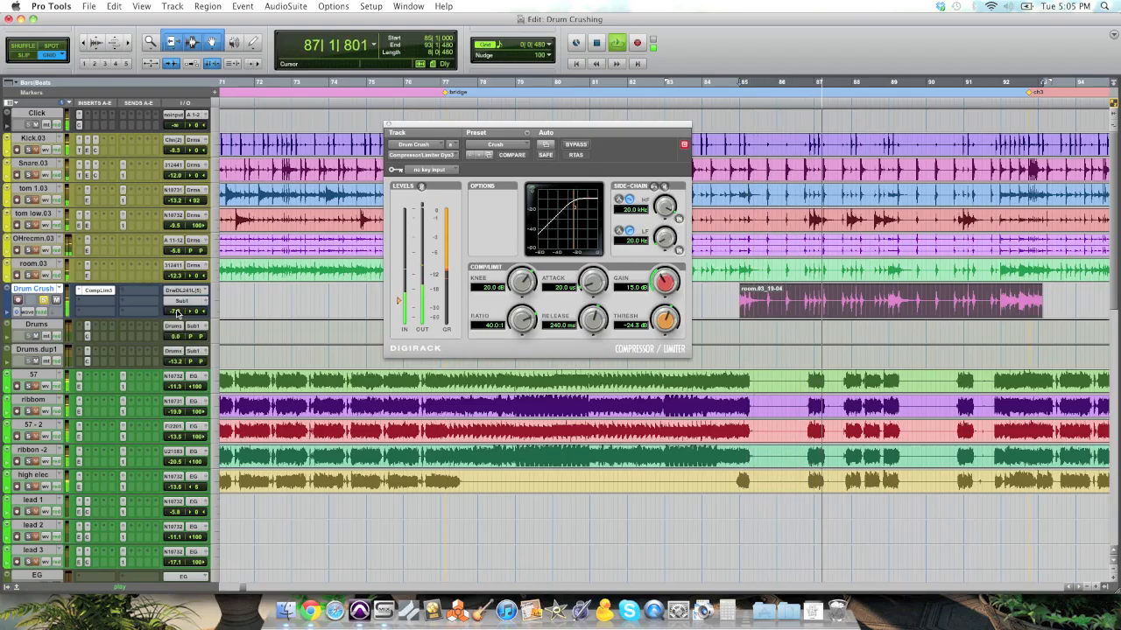
key(space)
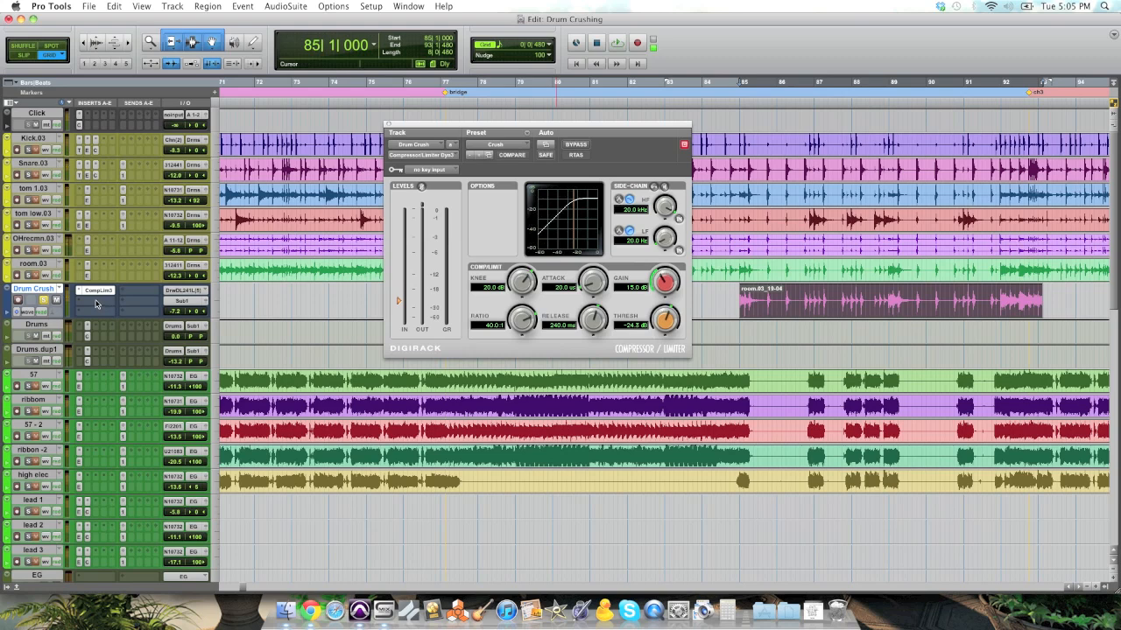
Insert the Short Delay II plug-in in the Drum Crush track's second insert slot and move its window clear of the copied region.
click(95, 303)
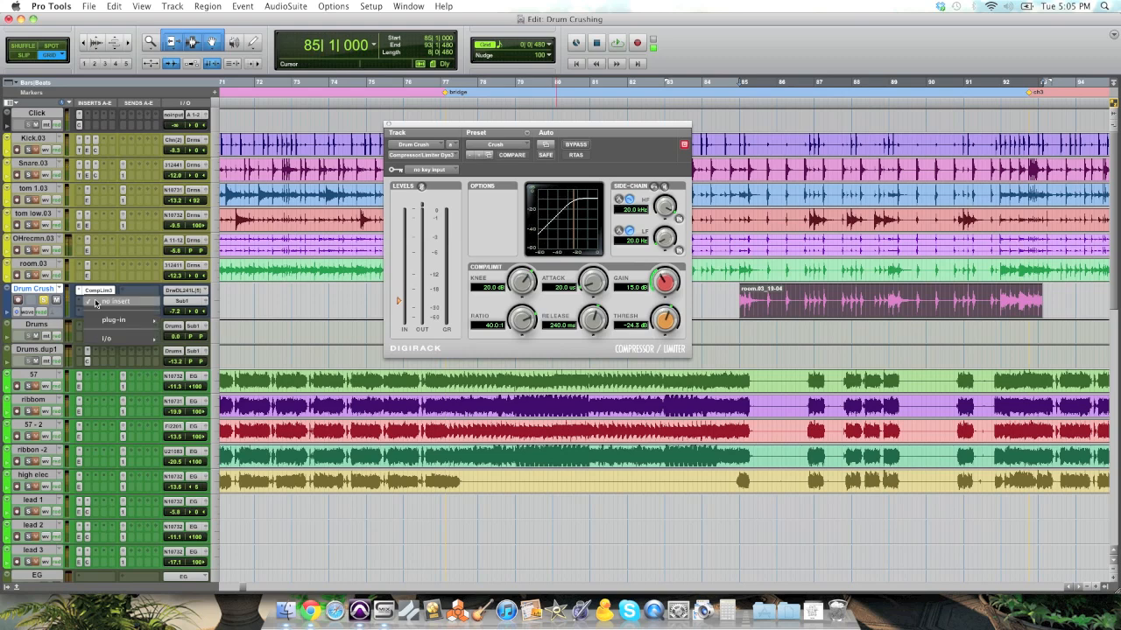
mouse_move(121, 319)
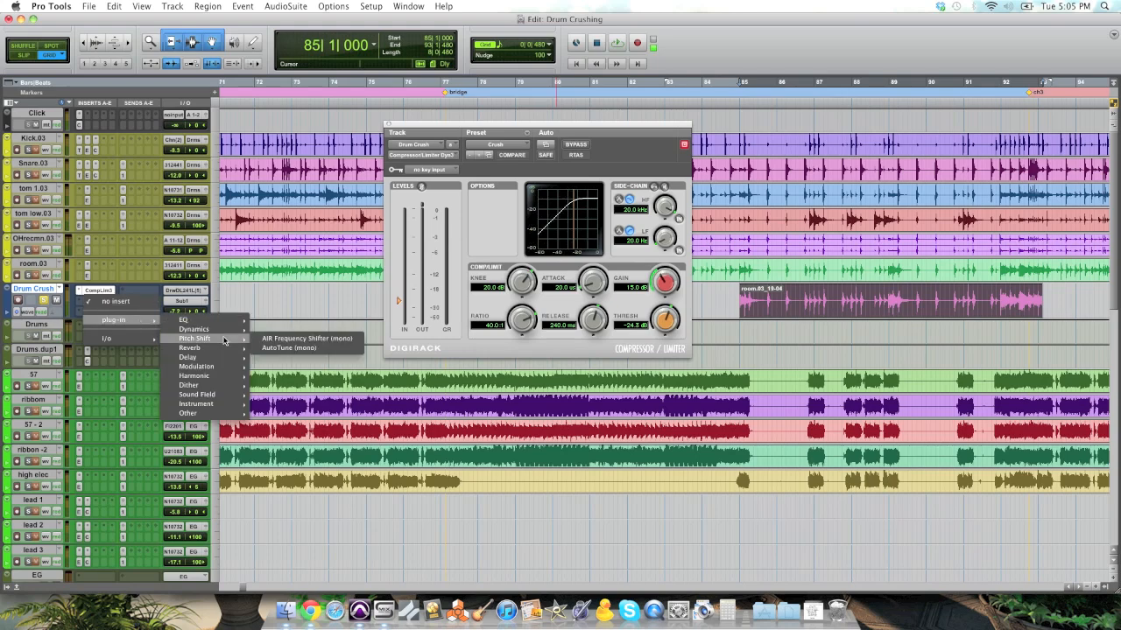
mouse_move(219, 359)
click(302, 460)
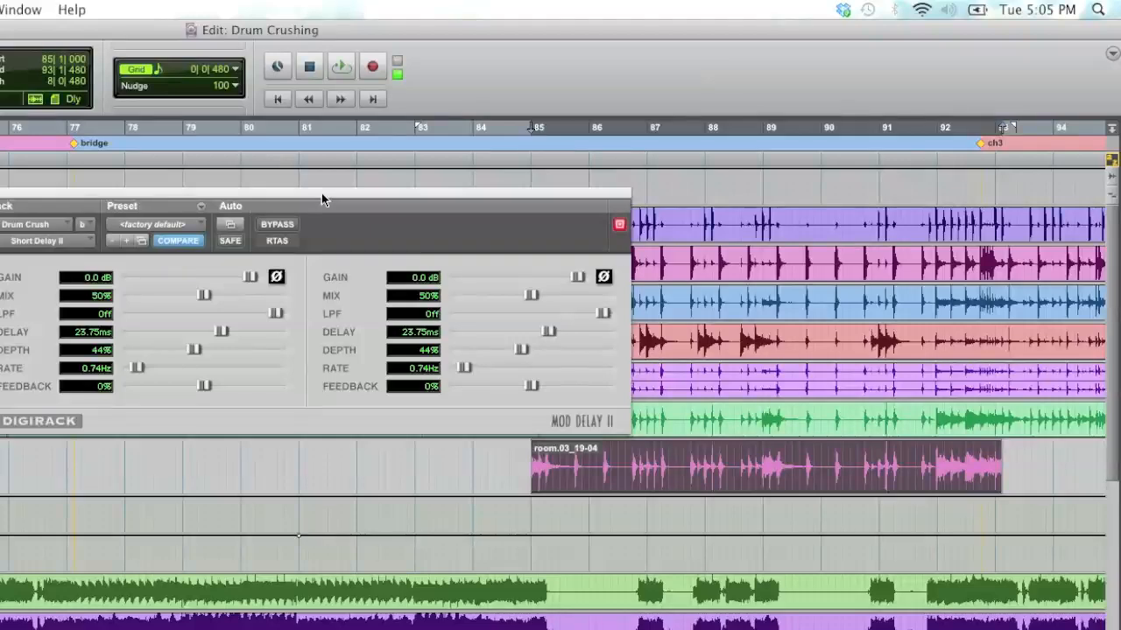
drag(321, 197, 449, 174)
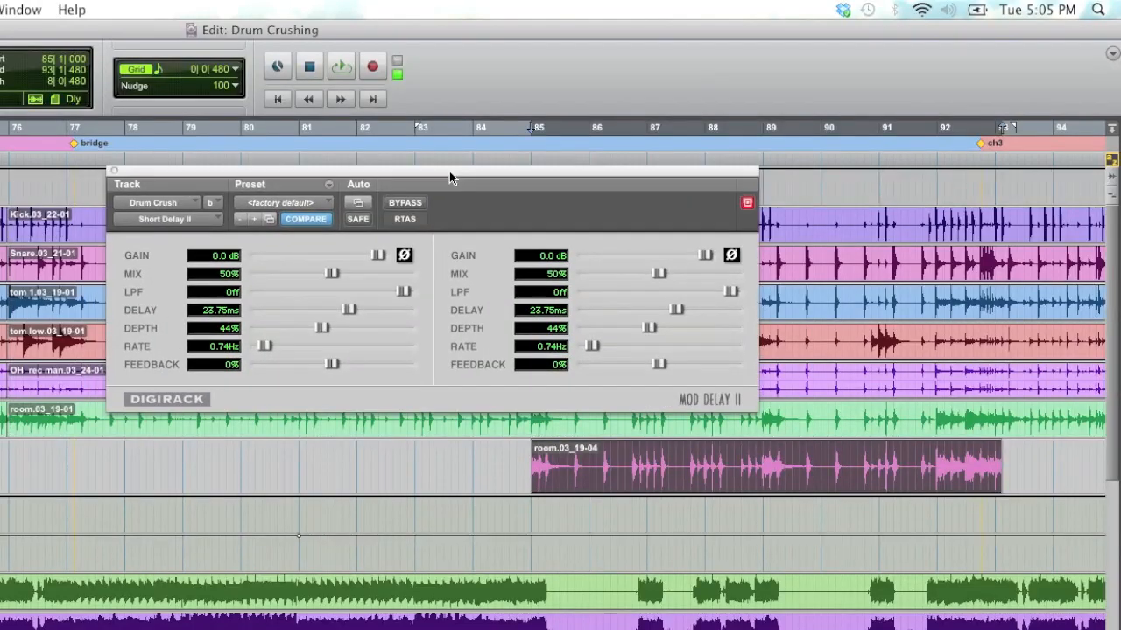
Load the Early Reflections Large preset from the Special Effects presets in the short delay.
click(298, 202)
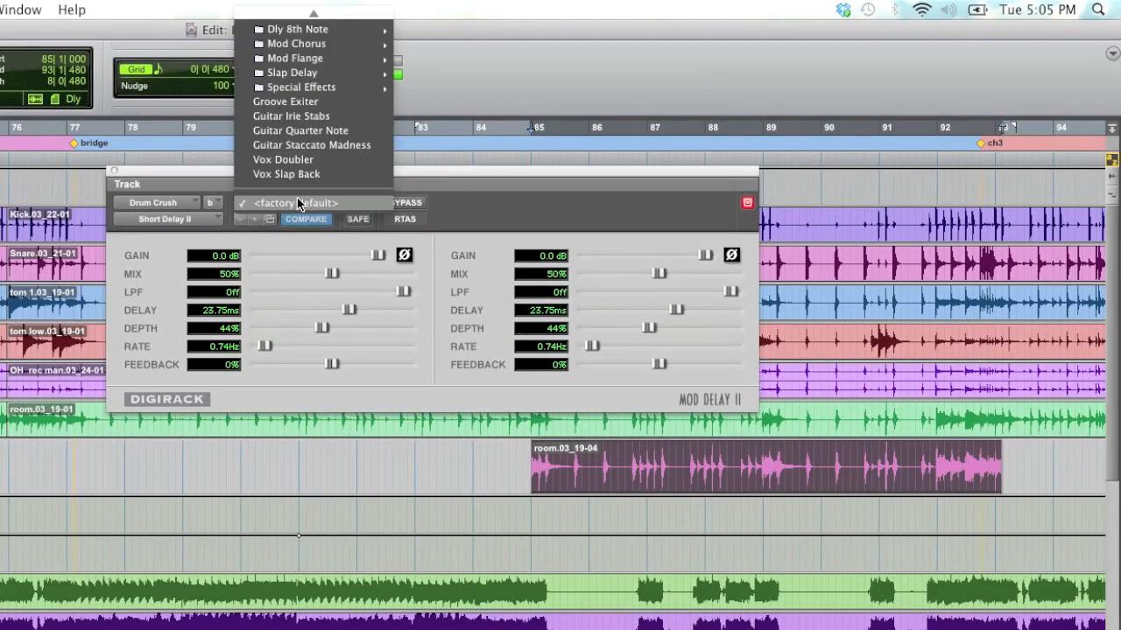
mouse_move(300, 89)
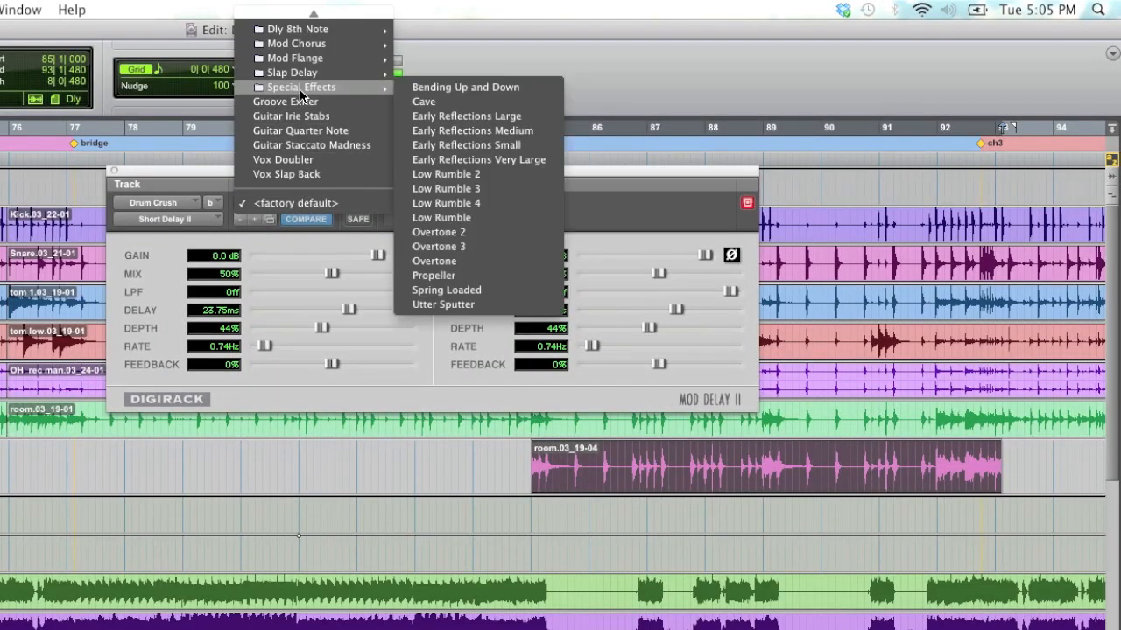
click(483, 116)
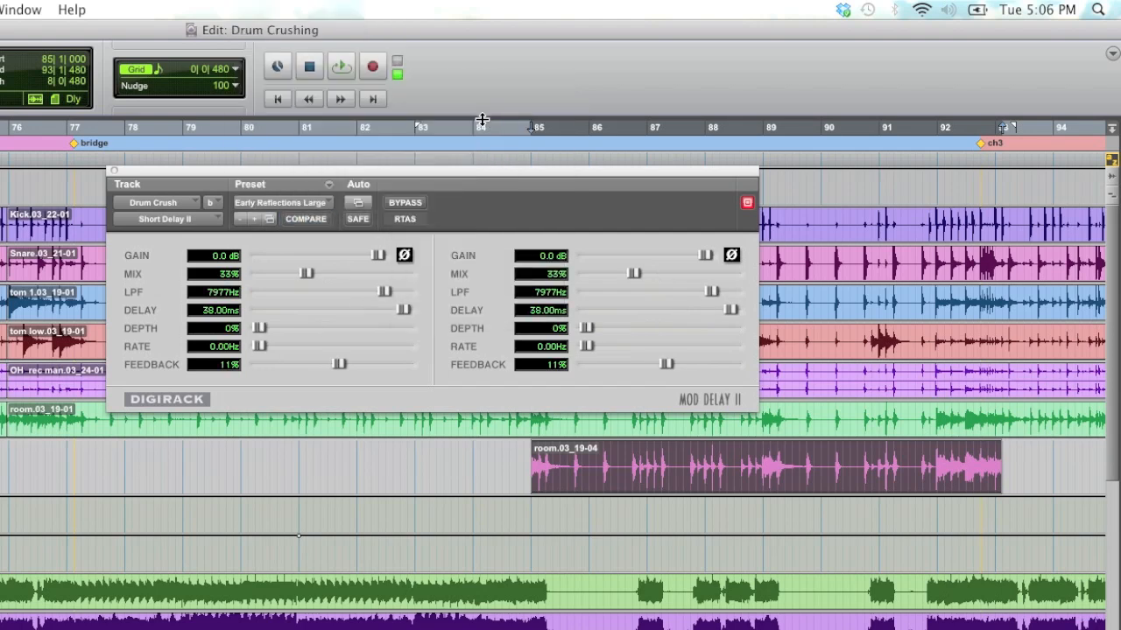
Audition the short delay on the Drum Crush track and set its right channel mix to 100%, moving its window clear of the tracks.
key(space)
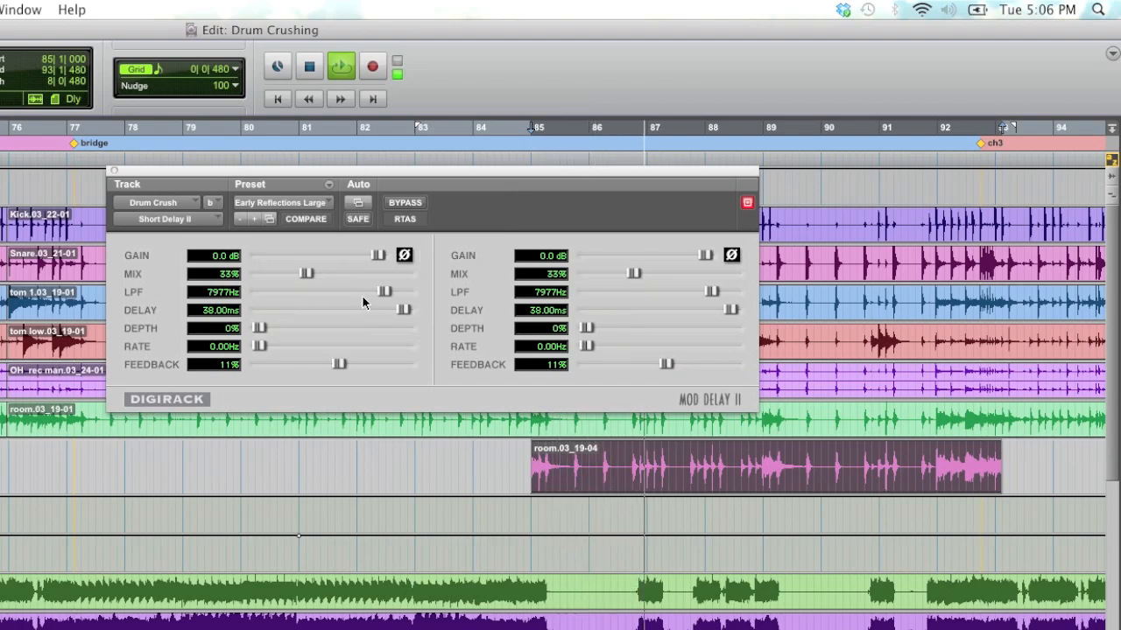
key(space)
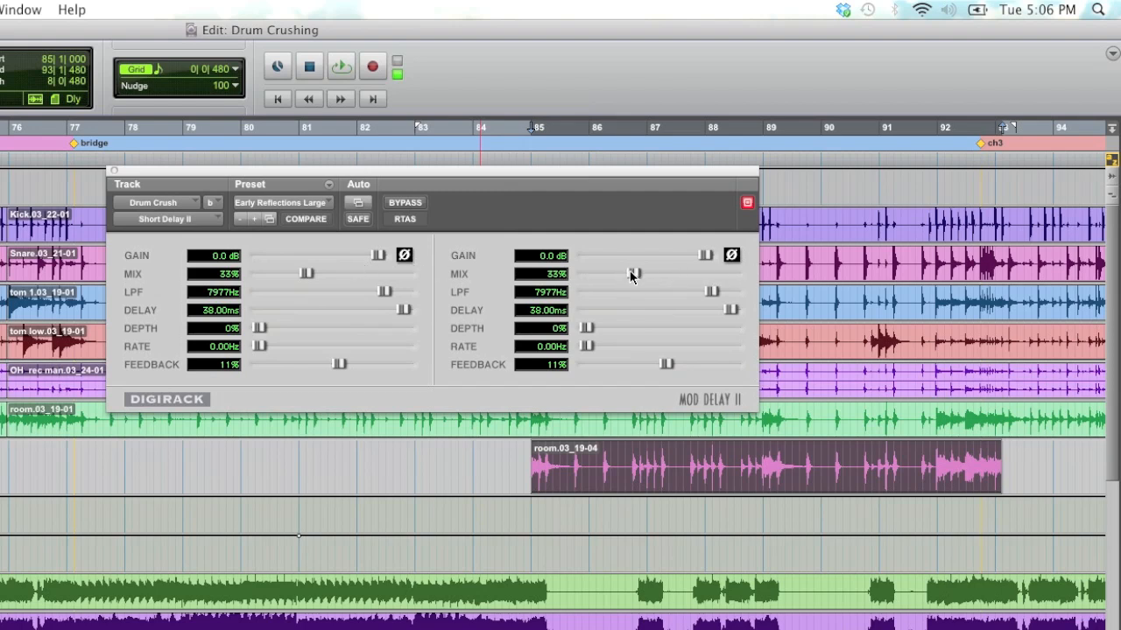
key(space)
drag(630, 272, 745, 268)
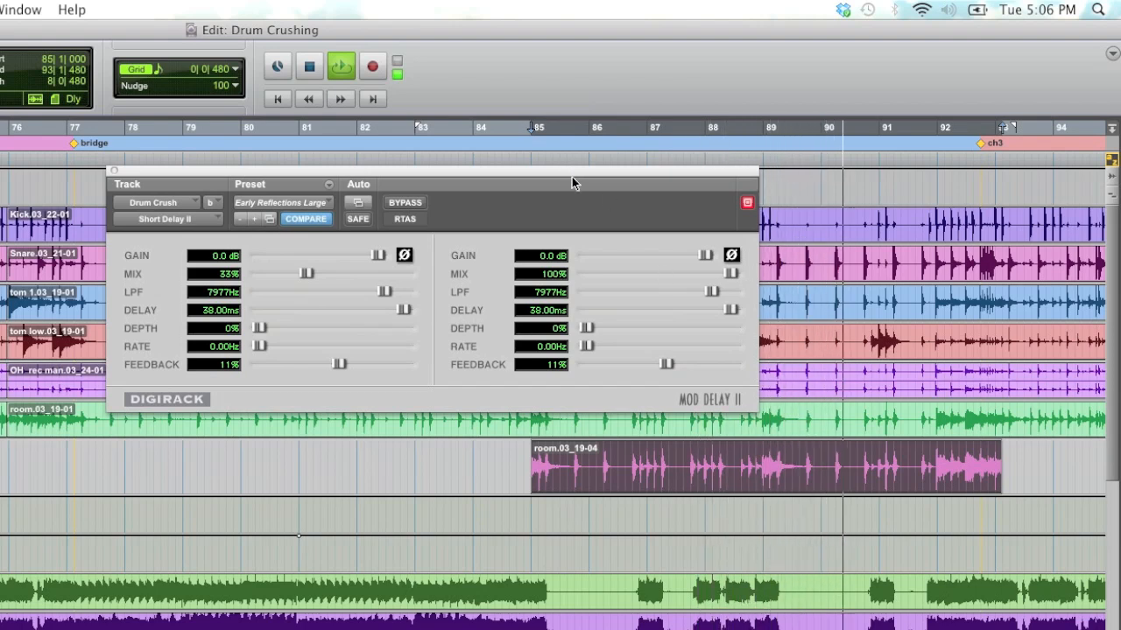
key(space)
mouse_move(577, 174)
mouse_down()
mouse_move(596, 157)
mouse_move(586, 160)
mouse_up()
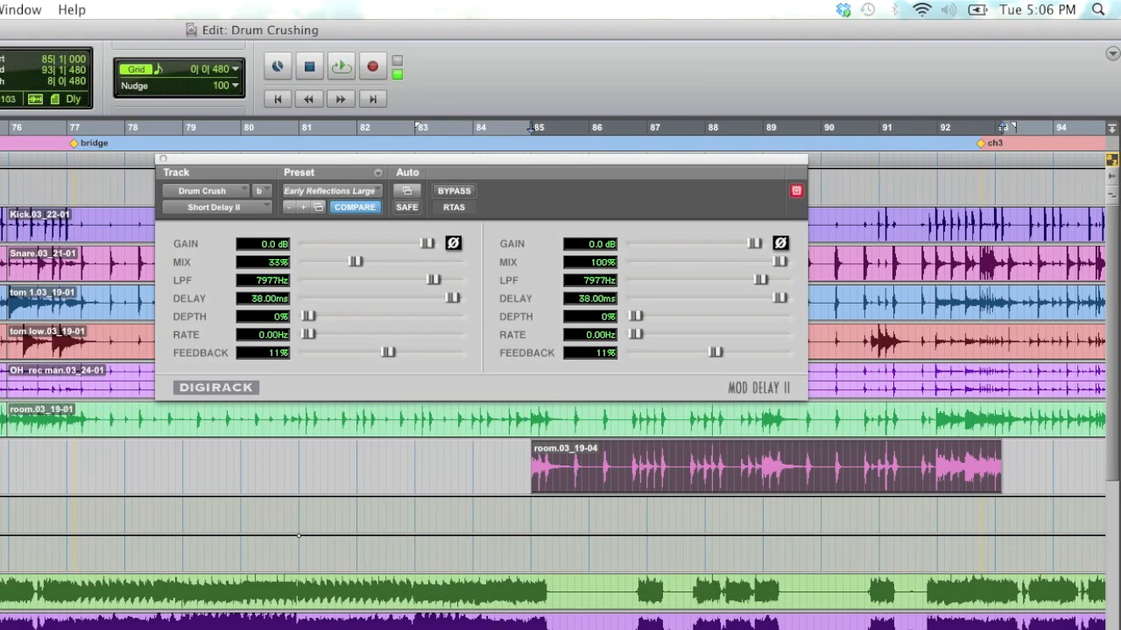
key(space)
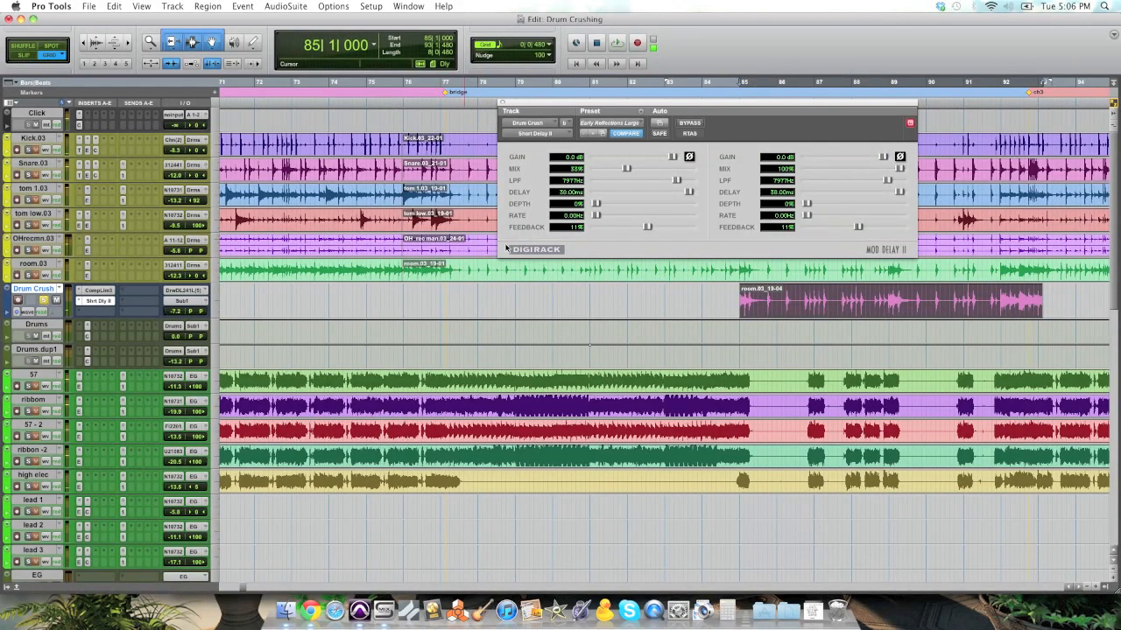
Insert the multichannel De-Esser Dyn 3 plug-in in the Drum Crush track's third insert slot and move its window aside.
click(97, 314)
mouse_move(141, 331)
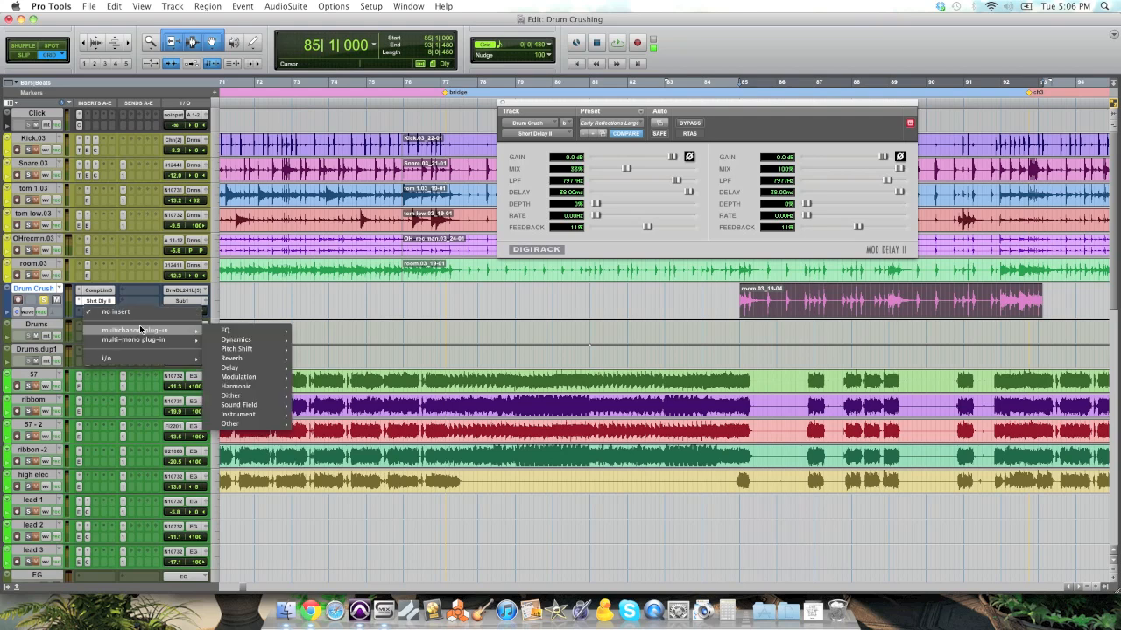
mouse_move(242, 336)
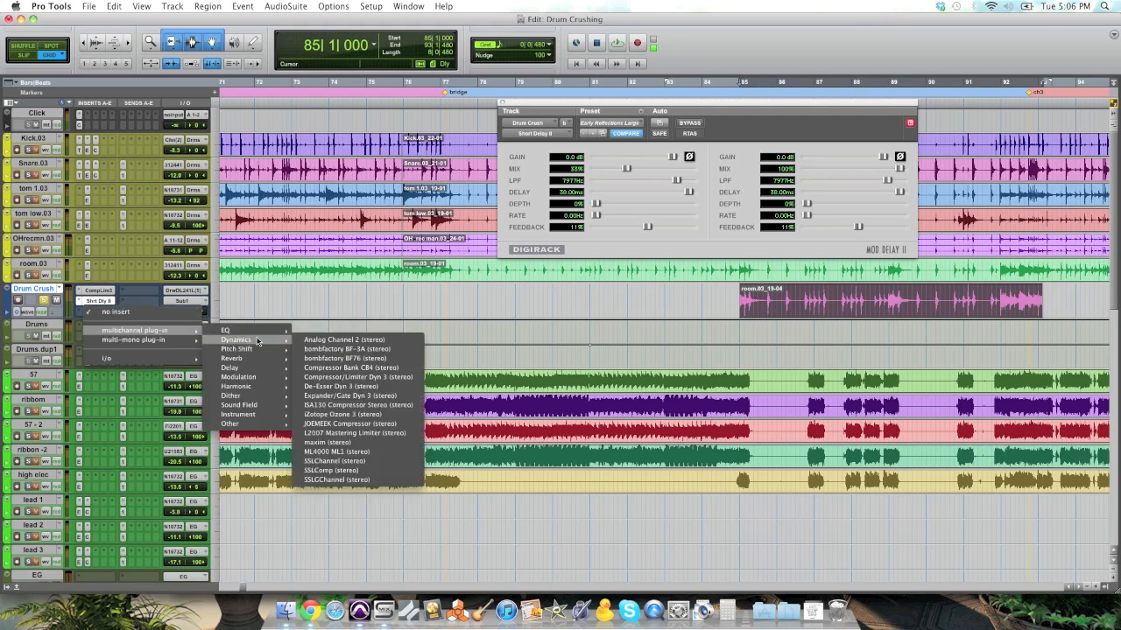
click(402, 386)
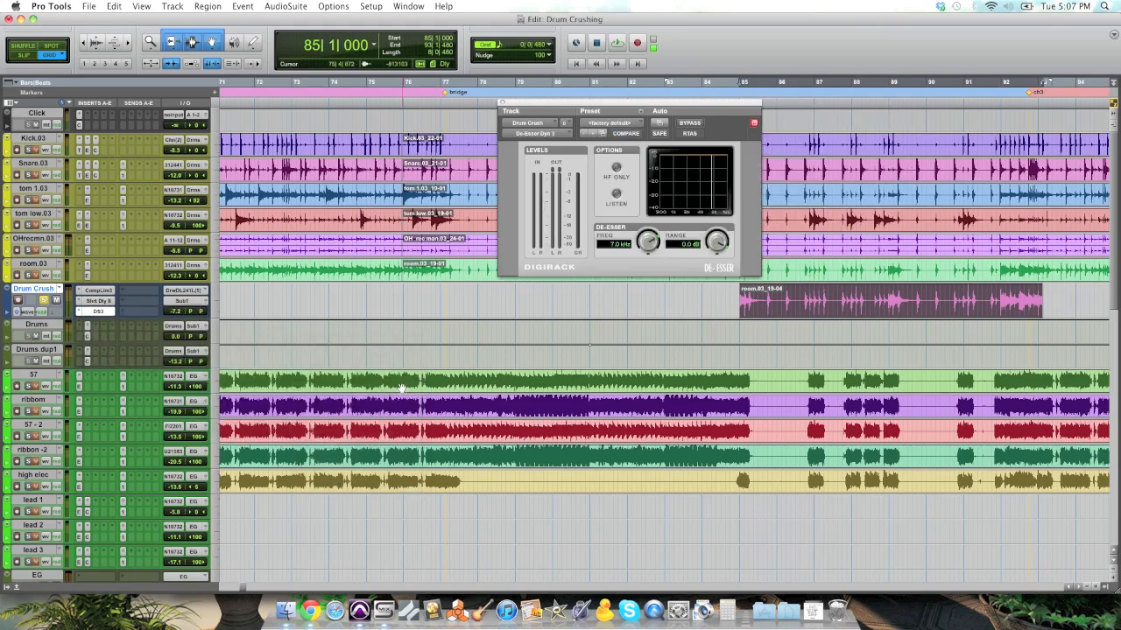
drag(678, 104, 801, 99)
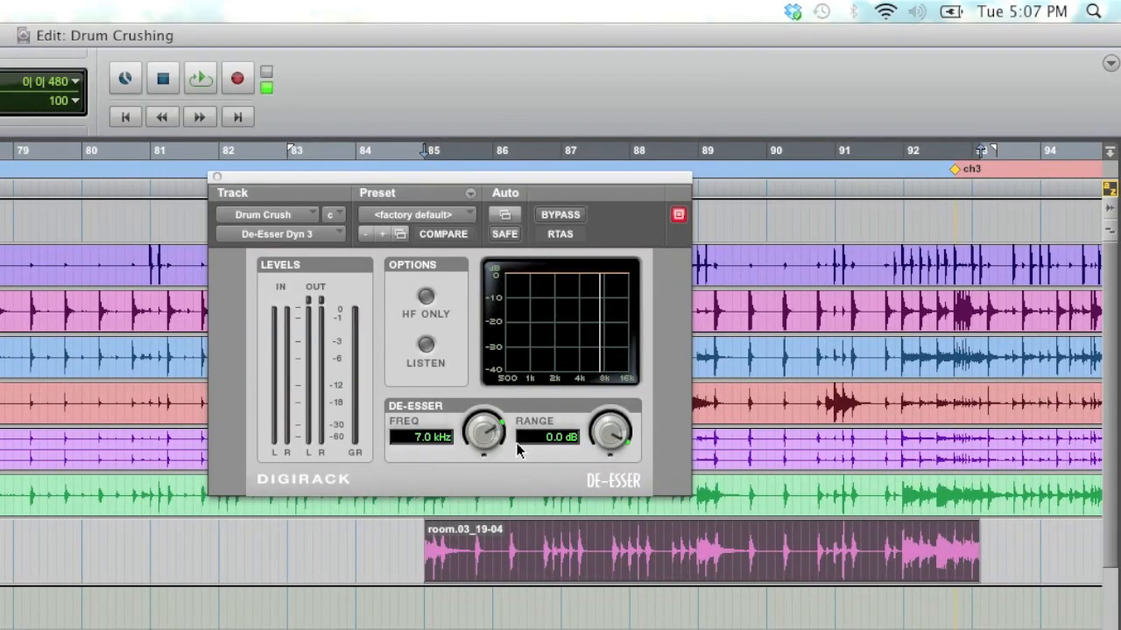
Limit the de-esser to high frequencies only and set its frequency to 4.9 kHz and range to -11.8 dB during playback.
click(426, 298)
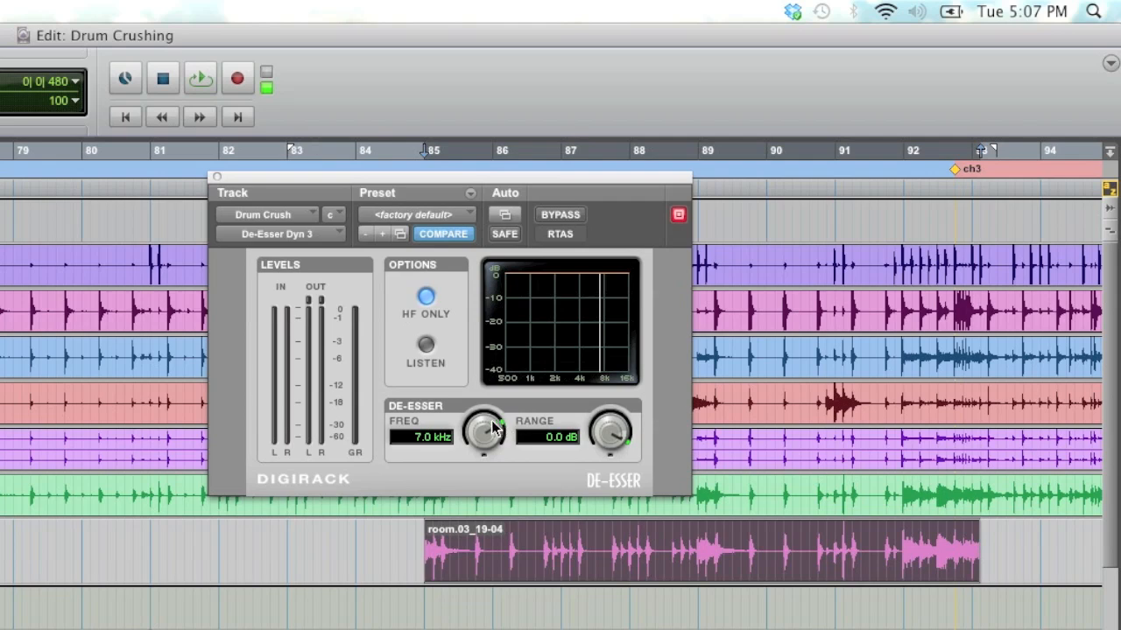
key(space)
drag(492, 428, 494, 444)
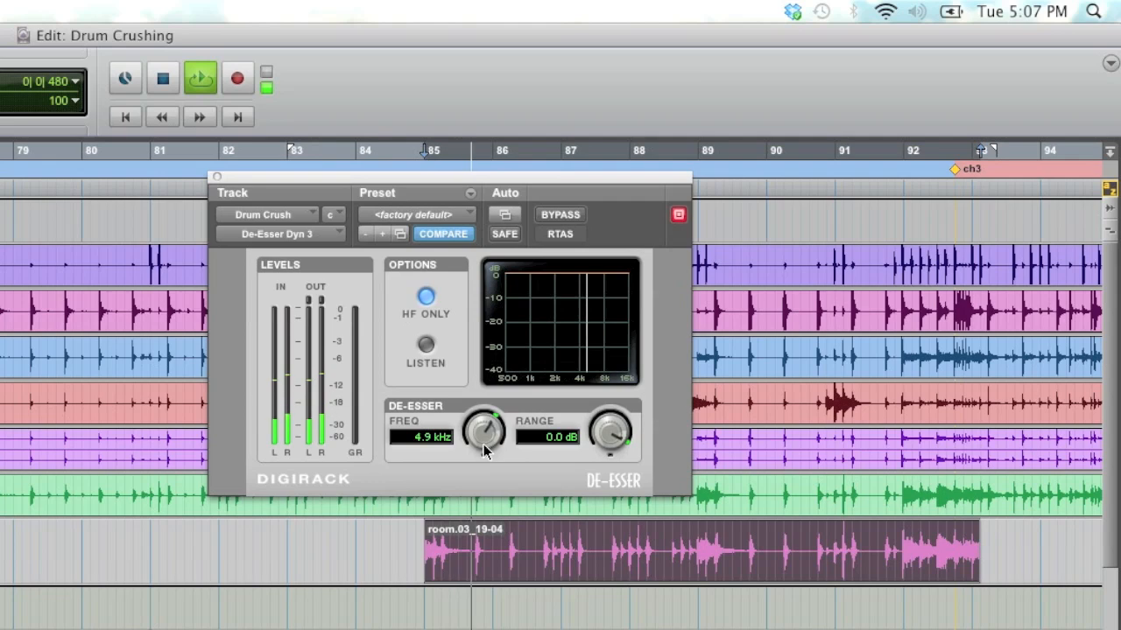
mouse_move(618, 445)
mouse_down()
mouse_move(618, 477)
mouse_move(613, 427)
mouse_up()
key(space)
key(space)
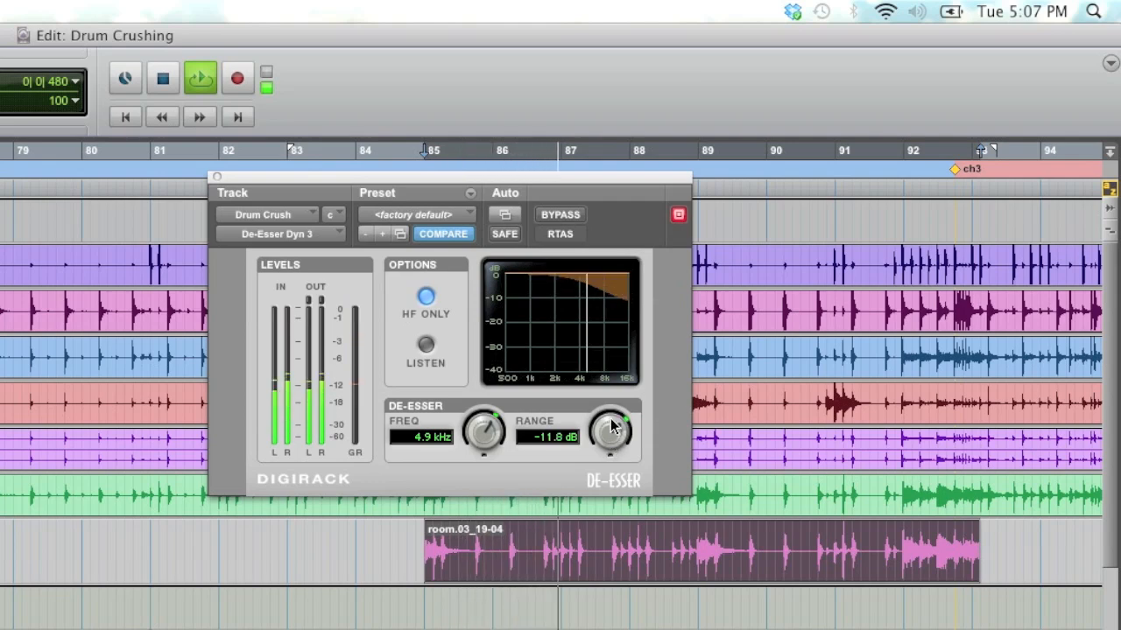
Set the de-esser's range to -16.6 dB while comparing it bypassed and active, and close its window.
click(562, 216)
click(561, 216)
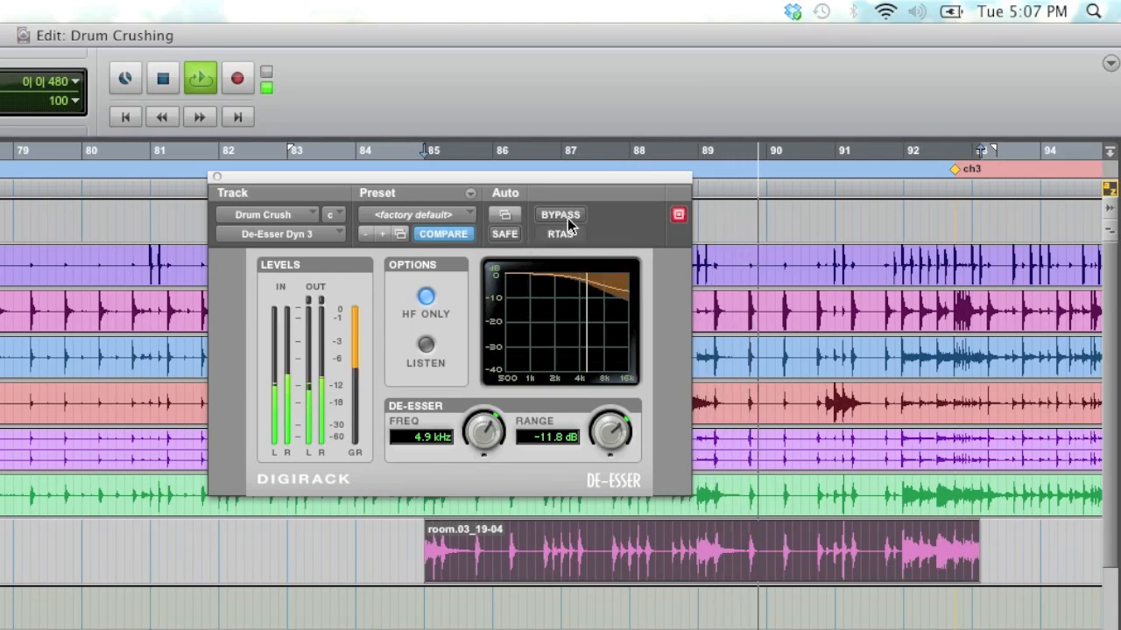
drag(610, 431, 610, 443)
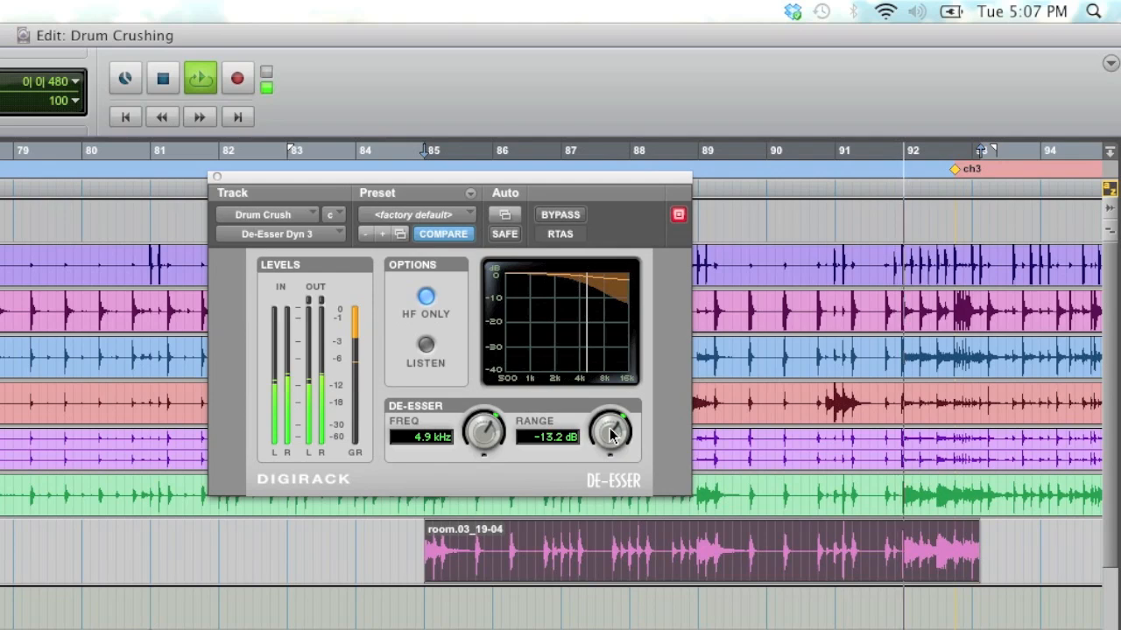
drag(611, 435, 611, 446)
click(557, 215)
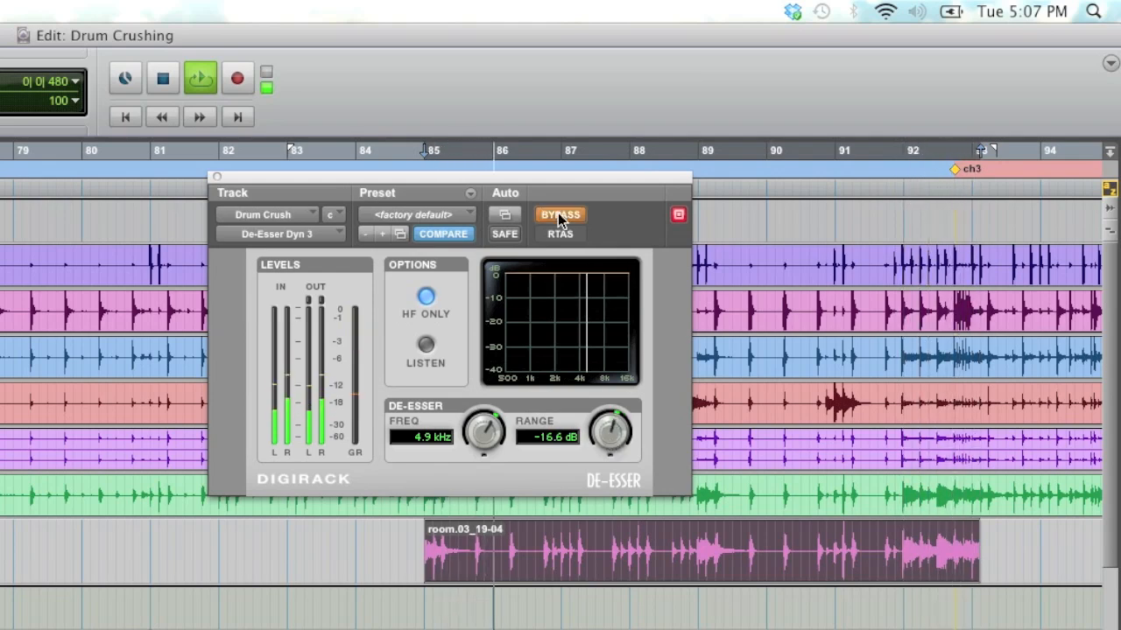
click(557, 215)
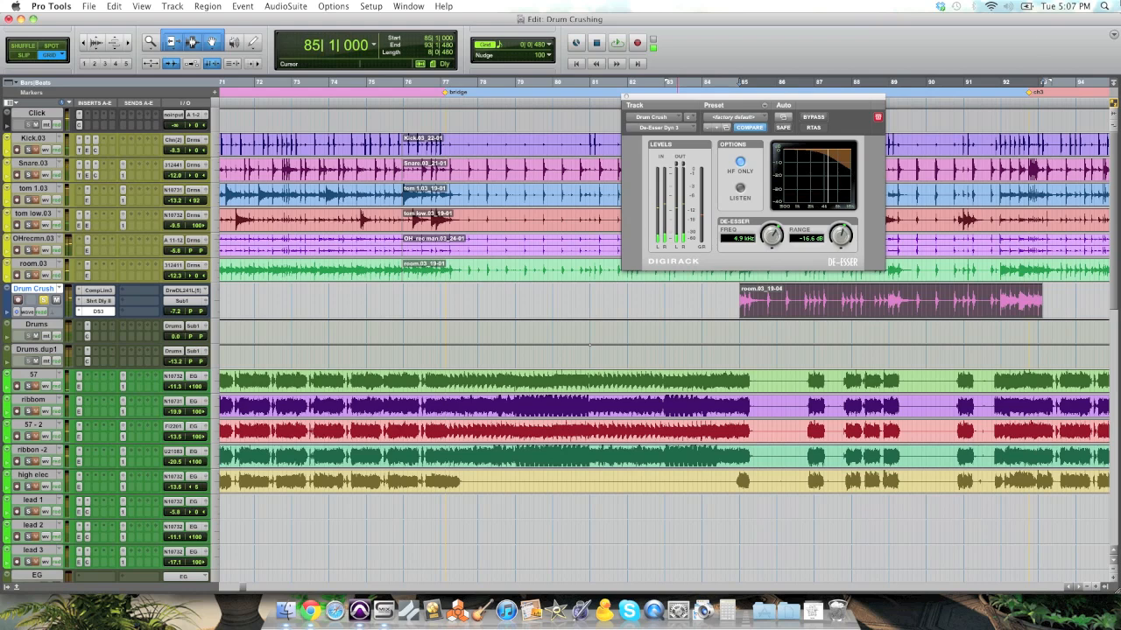
click(624, 97)
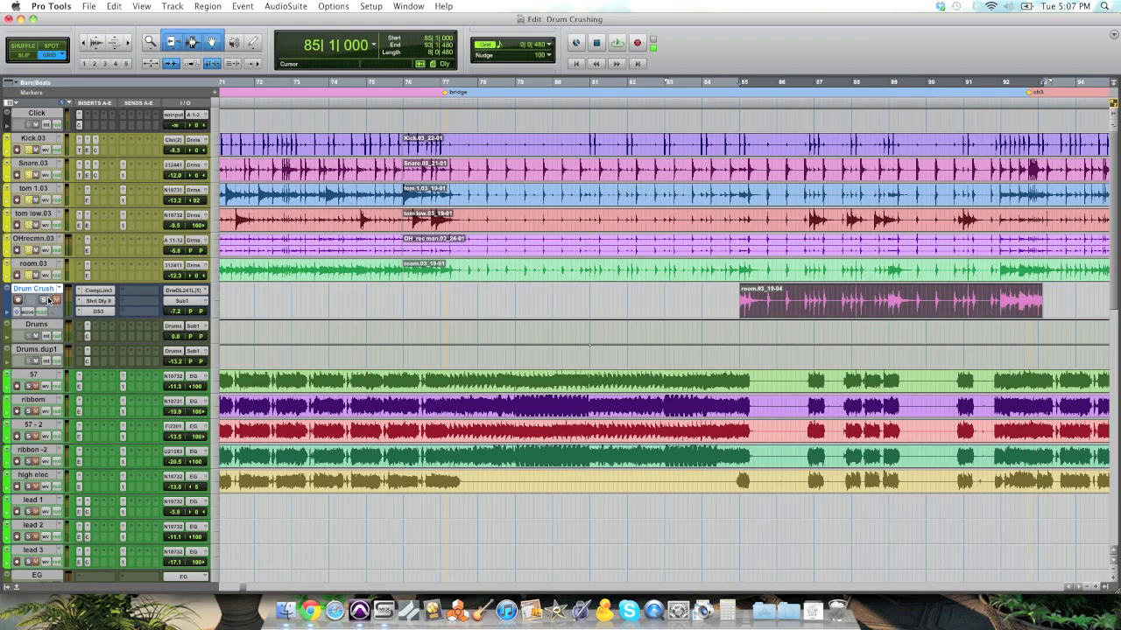
Lower the Drum Crush track's volume to -11.3 dB during playback with the soloed drums, and take the track out of solo.
key(space)
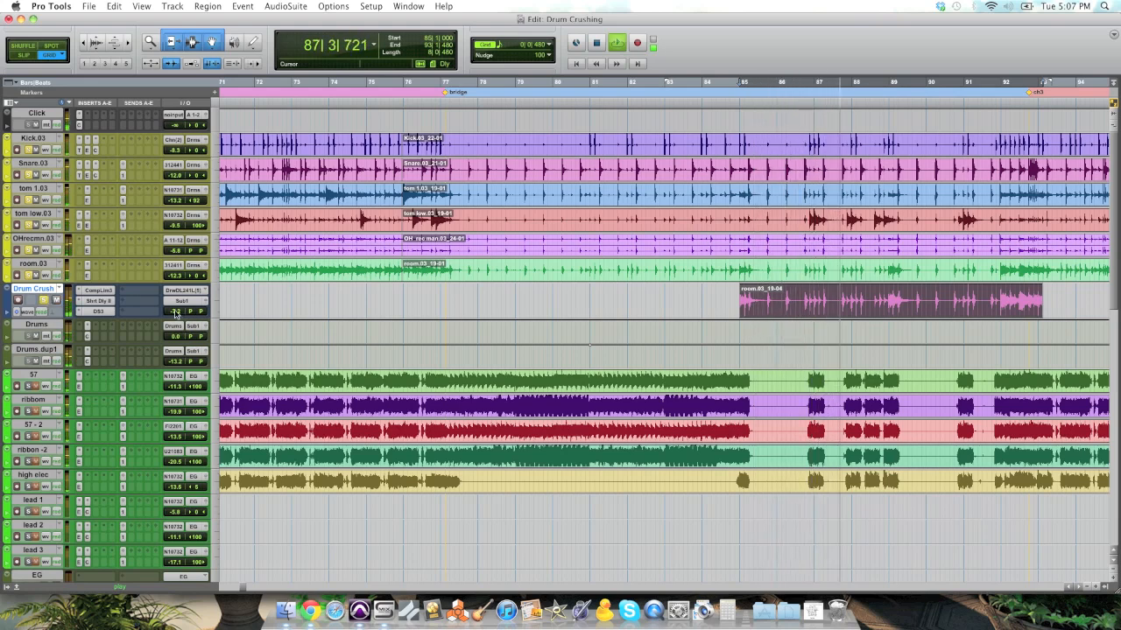
drag(176, 313, 174, 317)
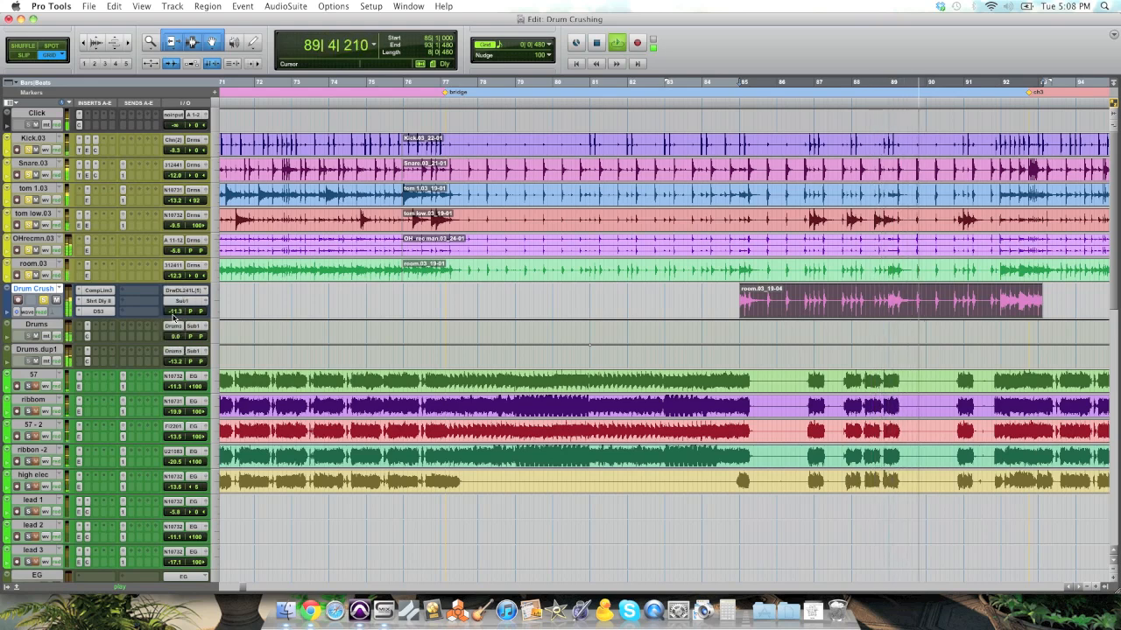
click(45, 301)
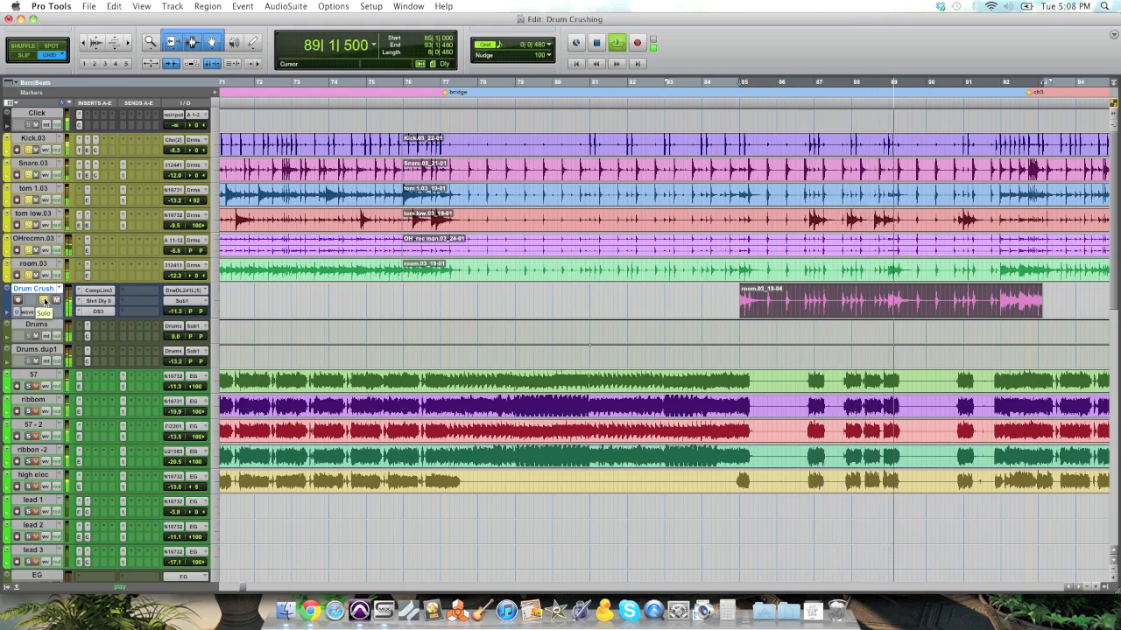
key(space)
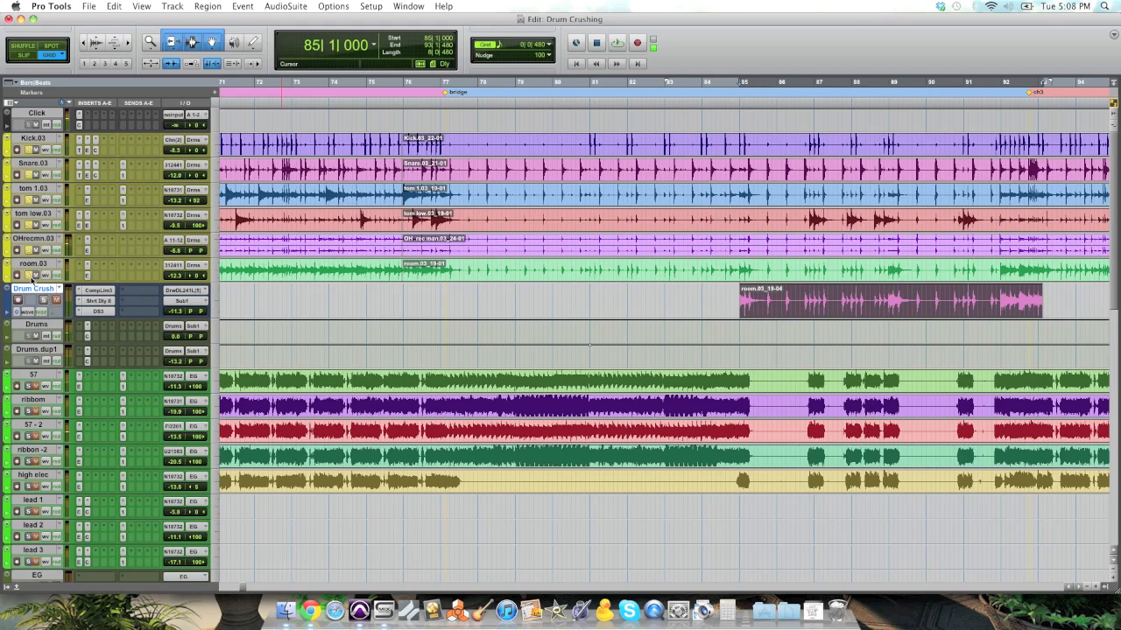
Play the full mix from bar 81, raise the Drum Crush track's volume to -10.3 dB, and compare it muted and unmuted.
click(665, 295)
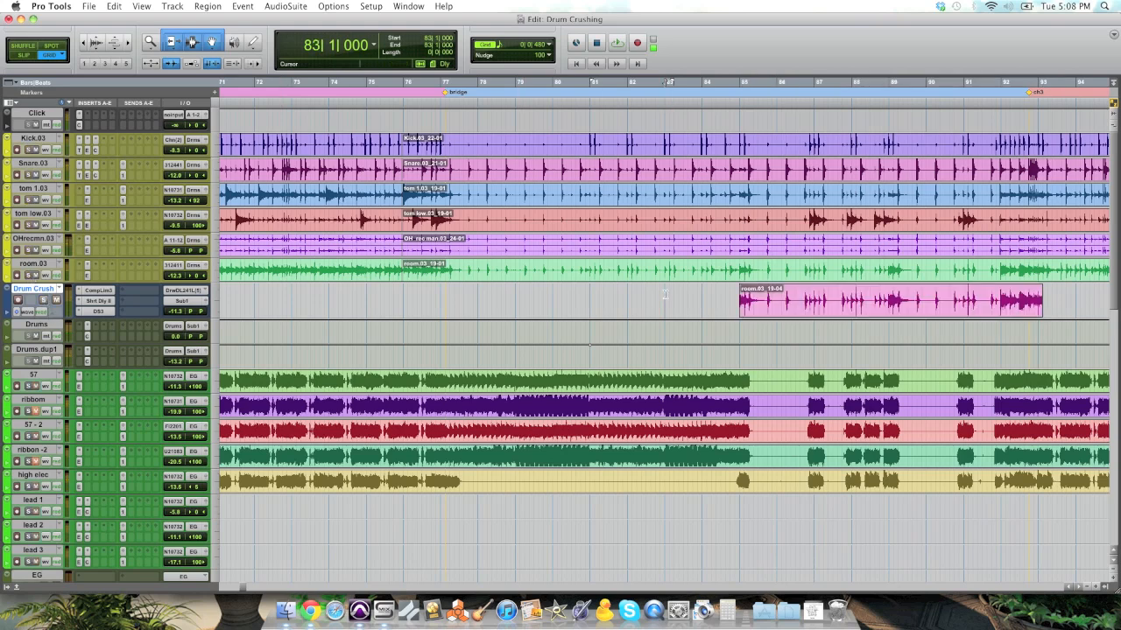
click(591, 294)
key(space)
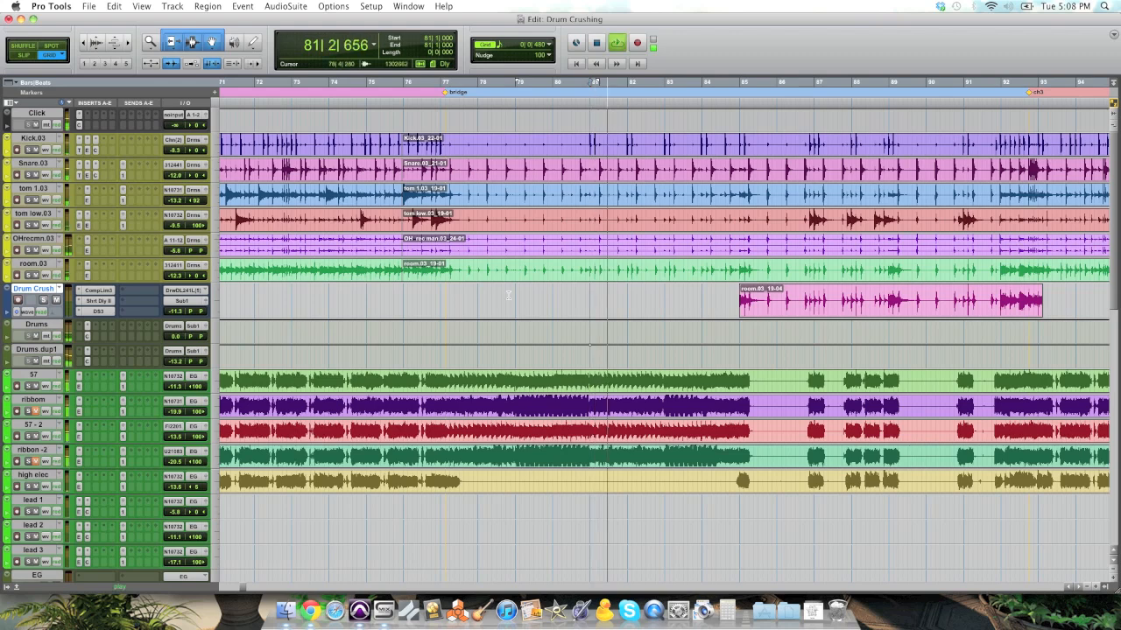
click(177, 314)
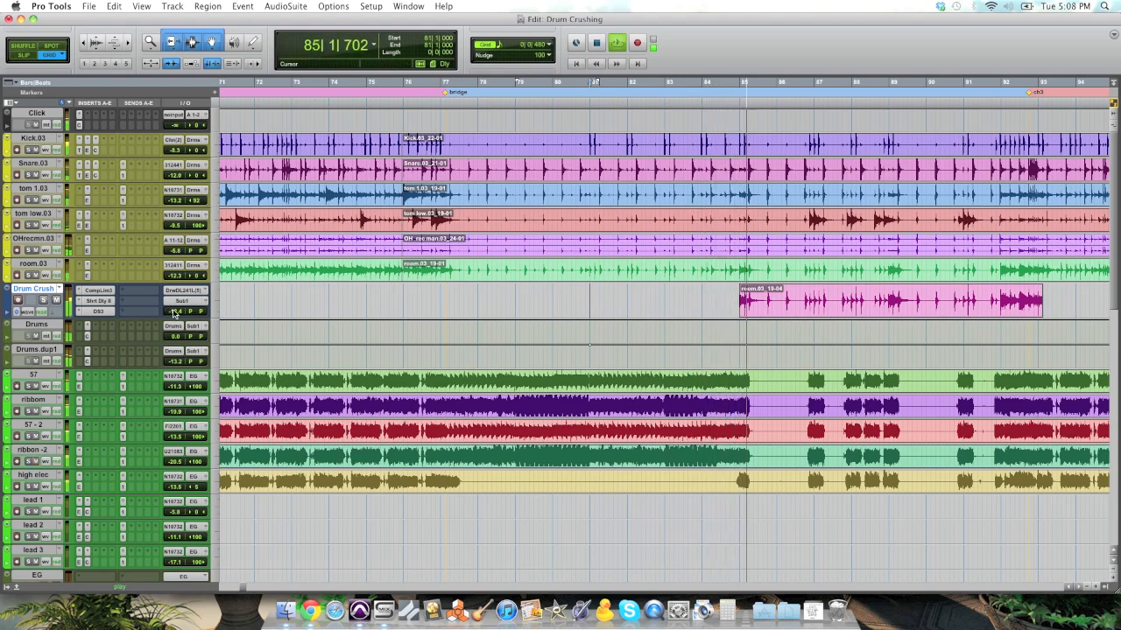
click(174, 313)
drag(173, 315, 174, 310)
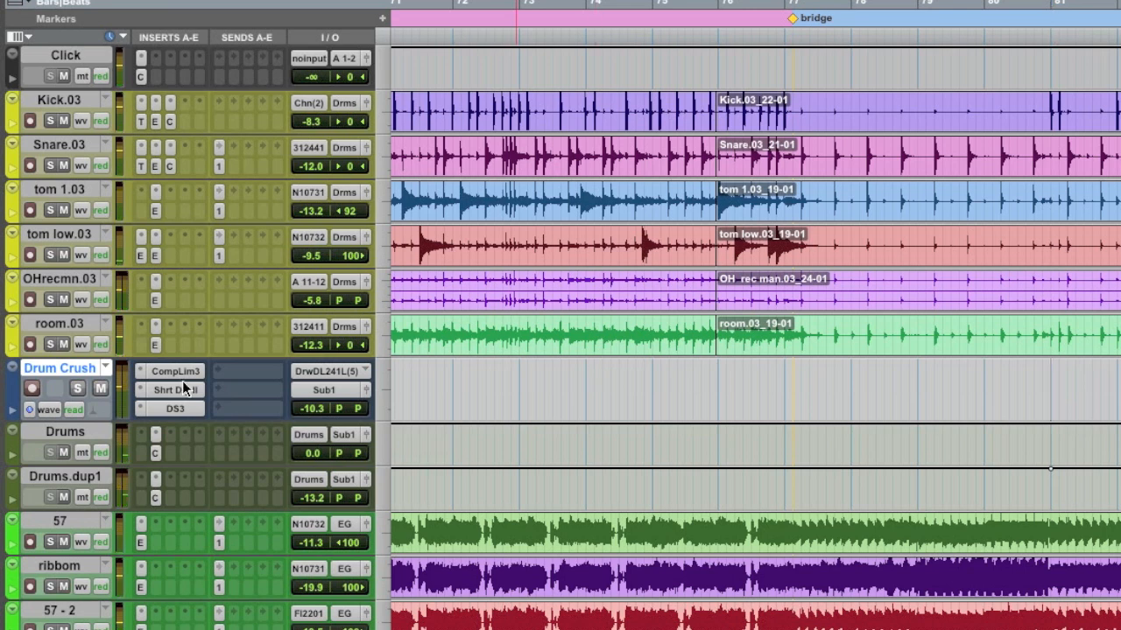
click(100, 389)
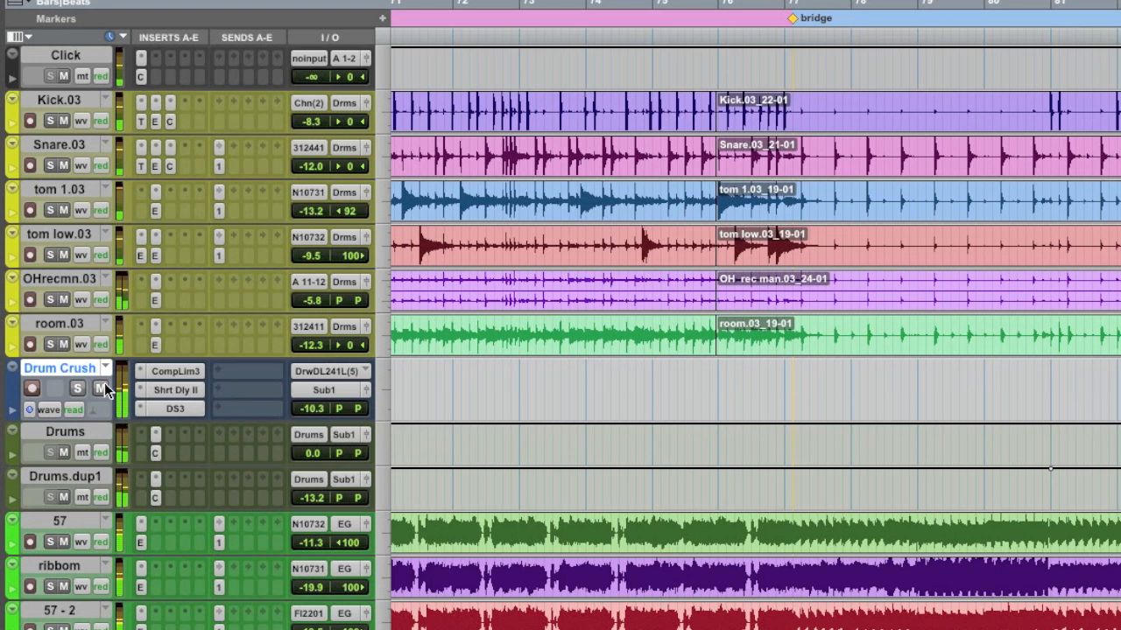
click(104, 383)
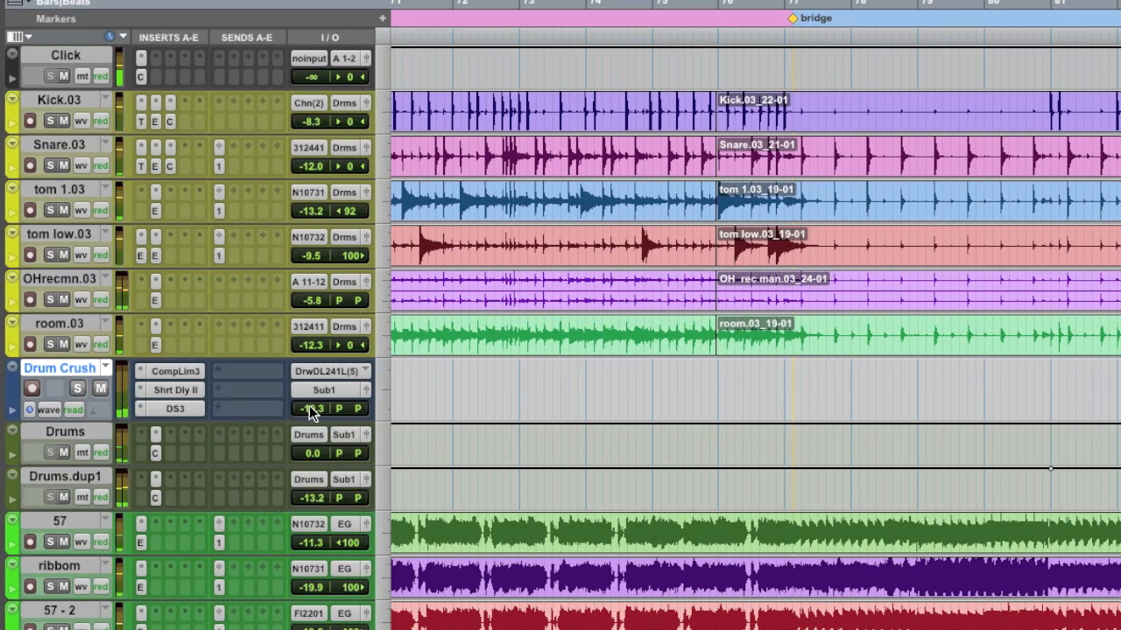